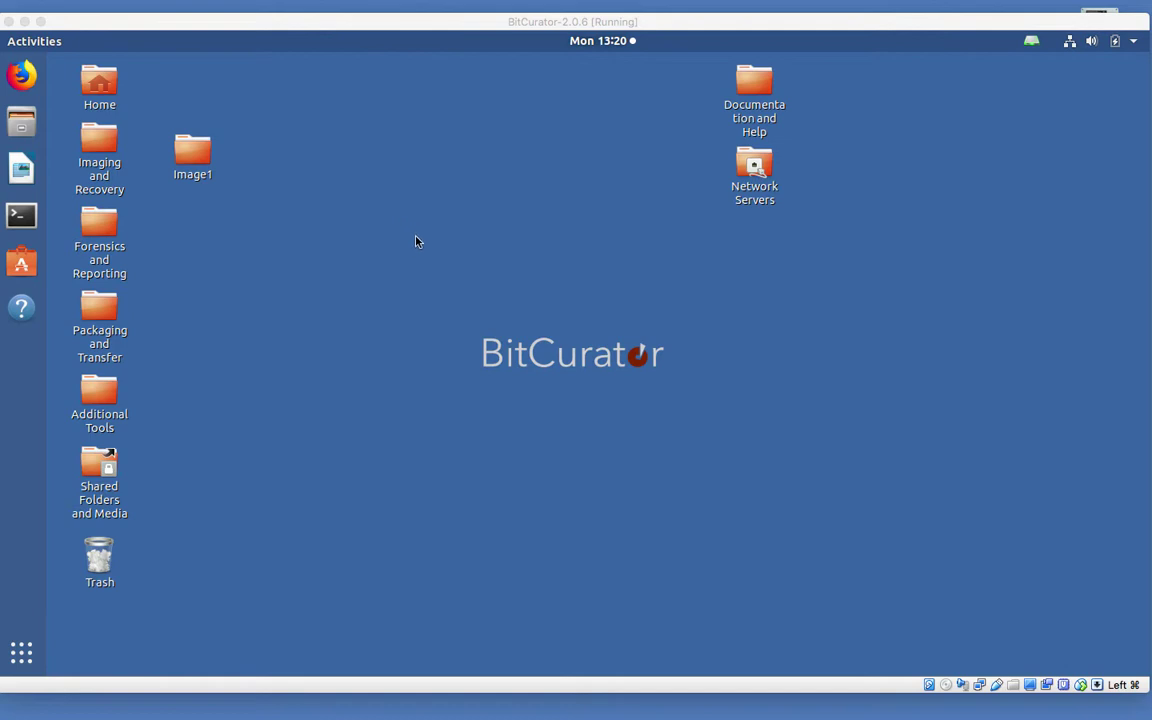
Go from the Home folder into the Desktop folder in Files
click(106, 89)
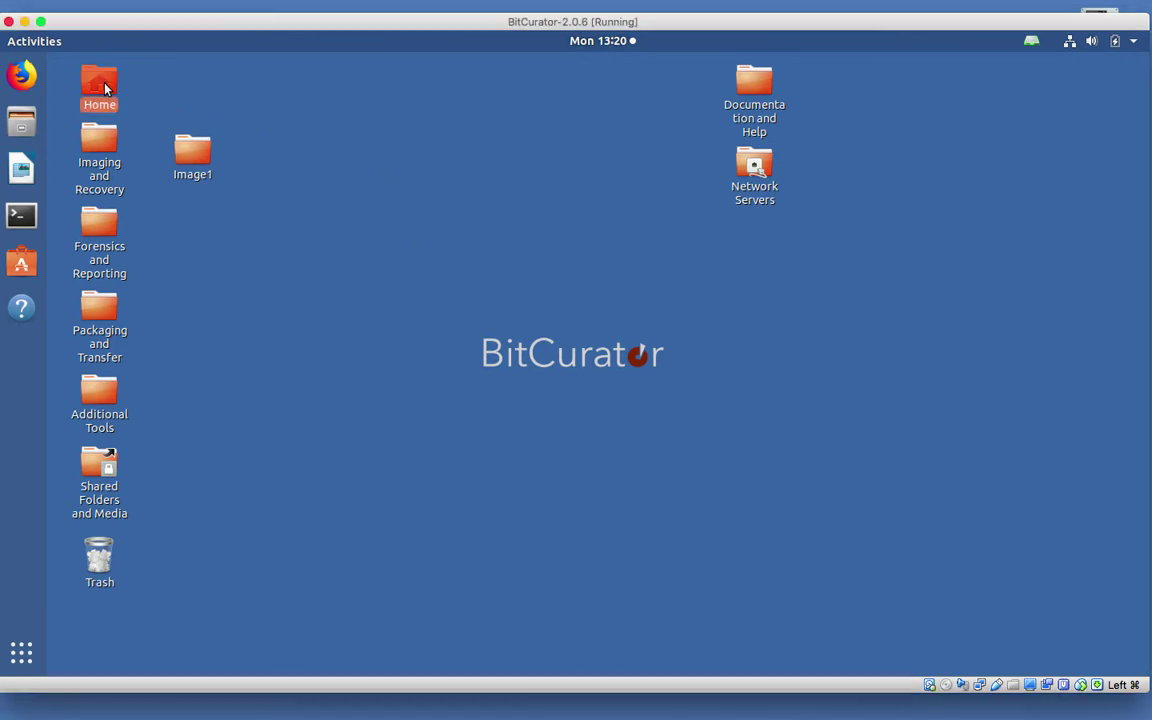
double_click(106, 89)
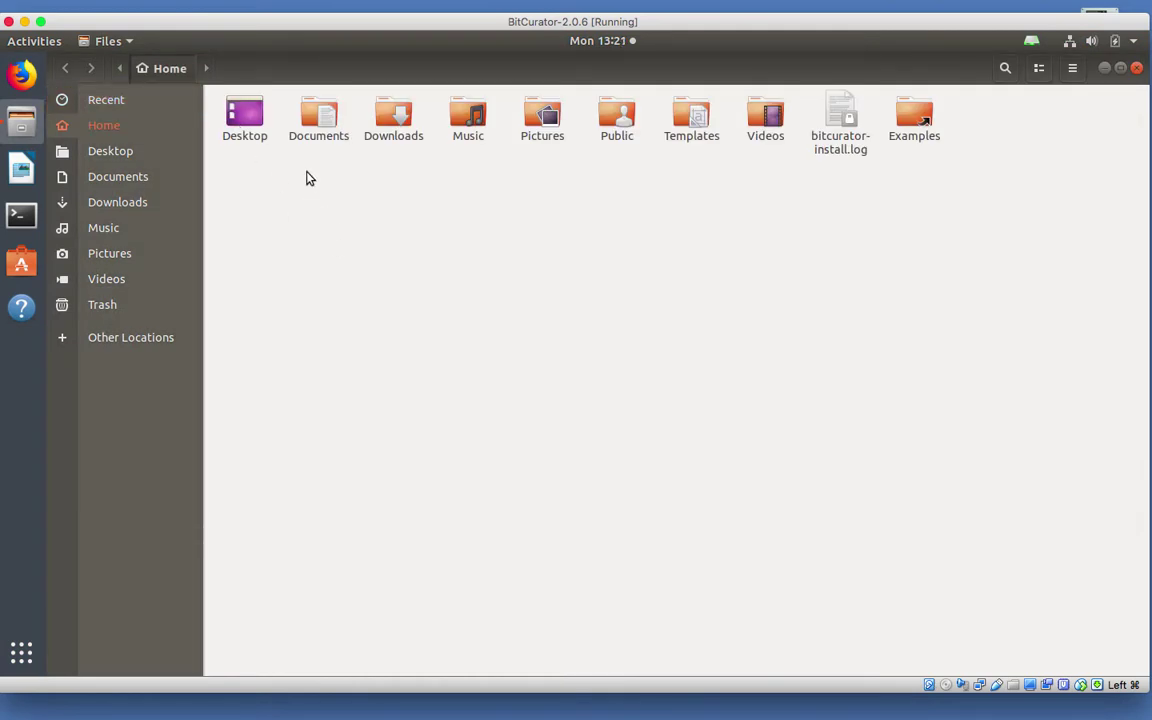
double_click(245, 113)
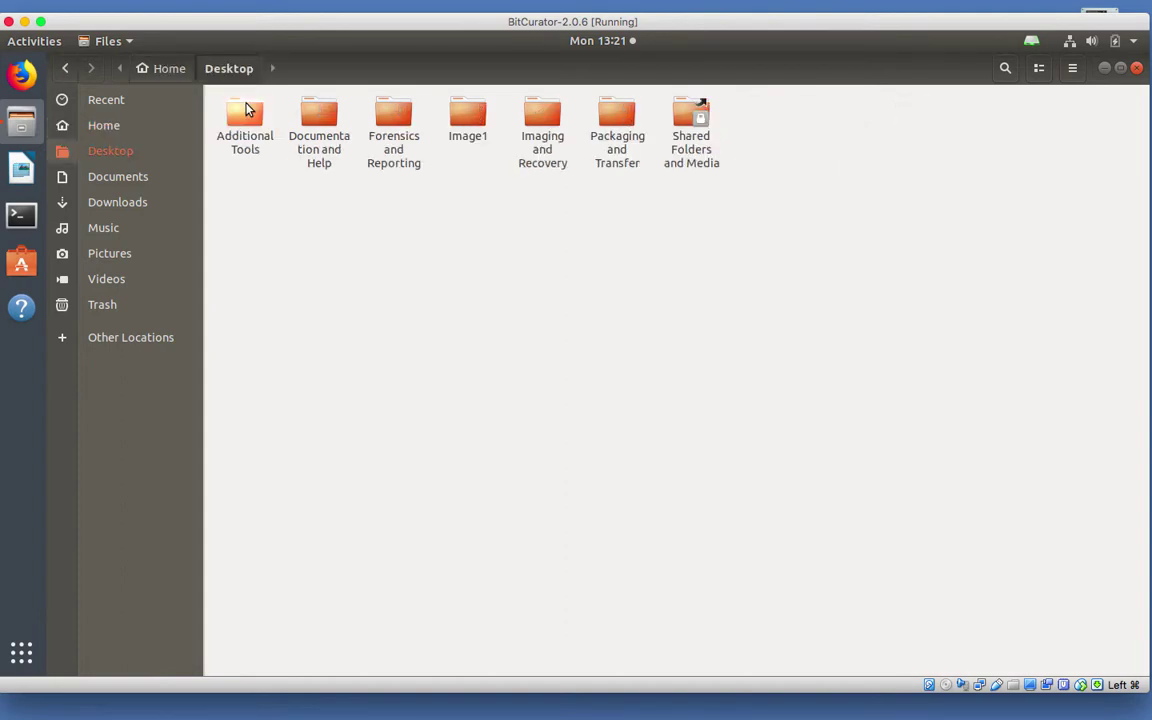
Create a new folder named bulkextractor_data on the Desktop, then close Files
right_click(770, 115)
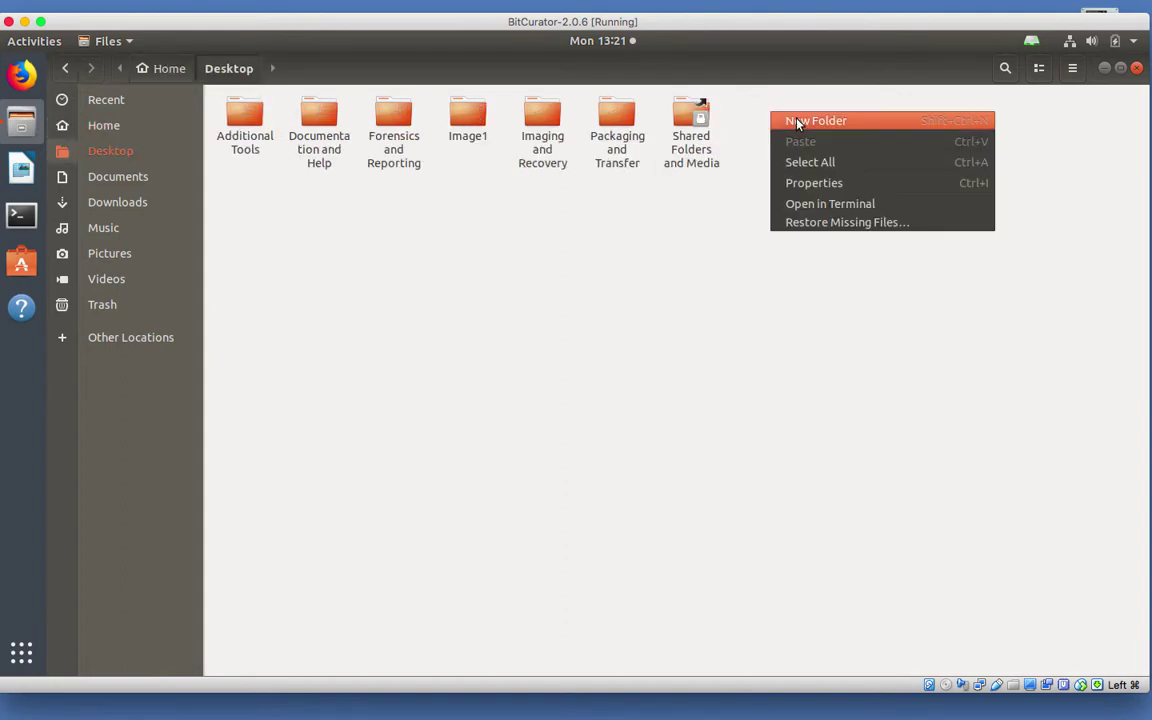
click(798, 121)
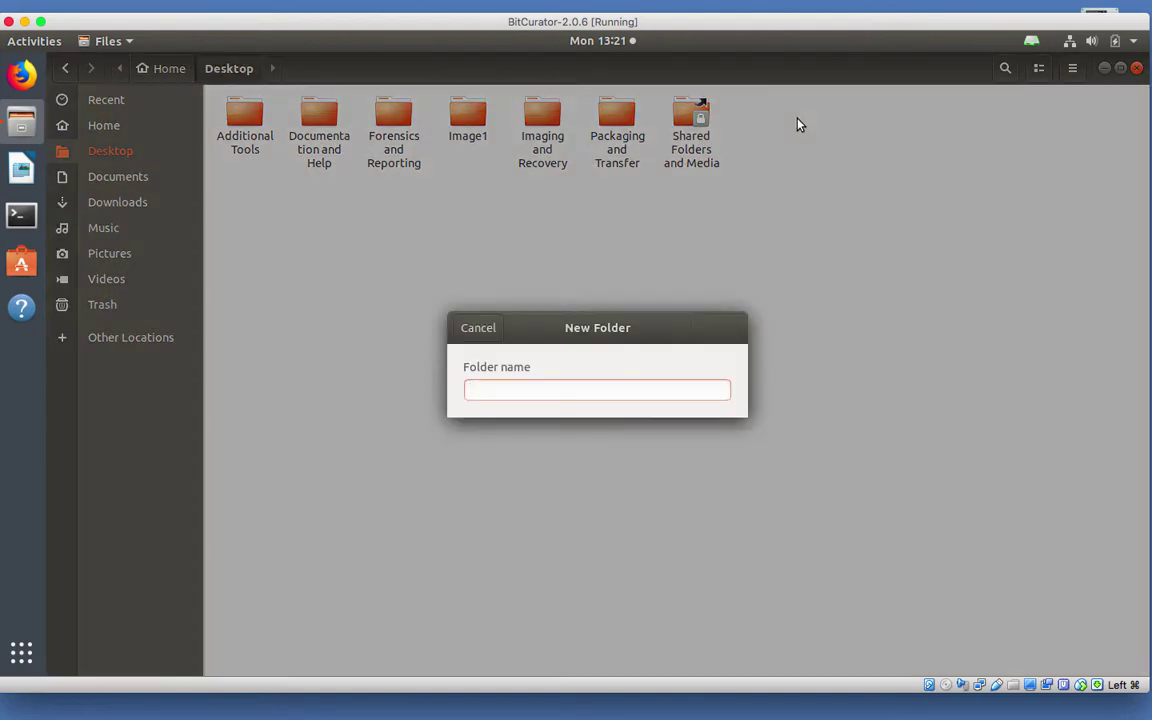
text(bu)
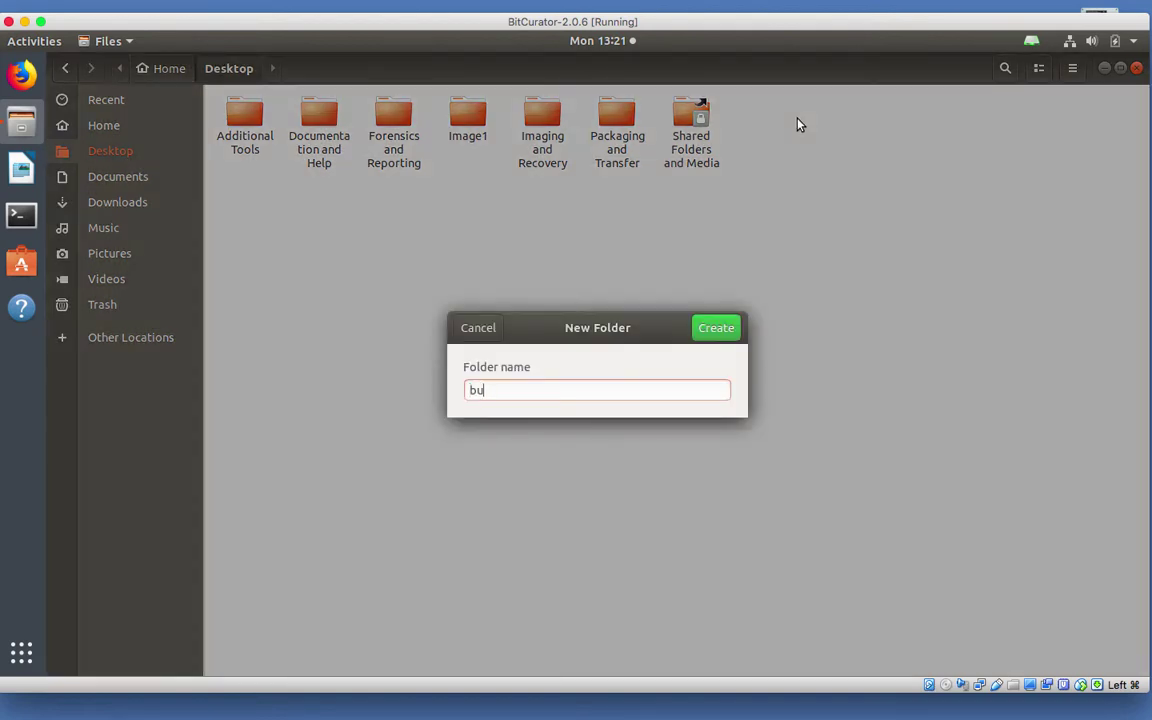
text(lkextractor_data)
key(Return)
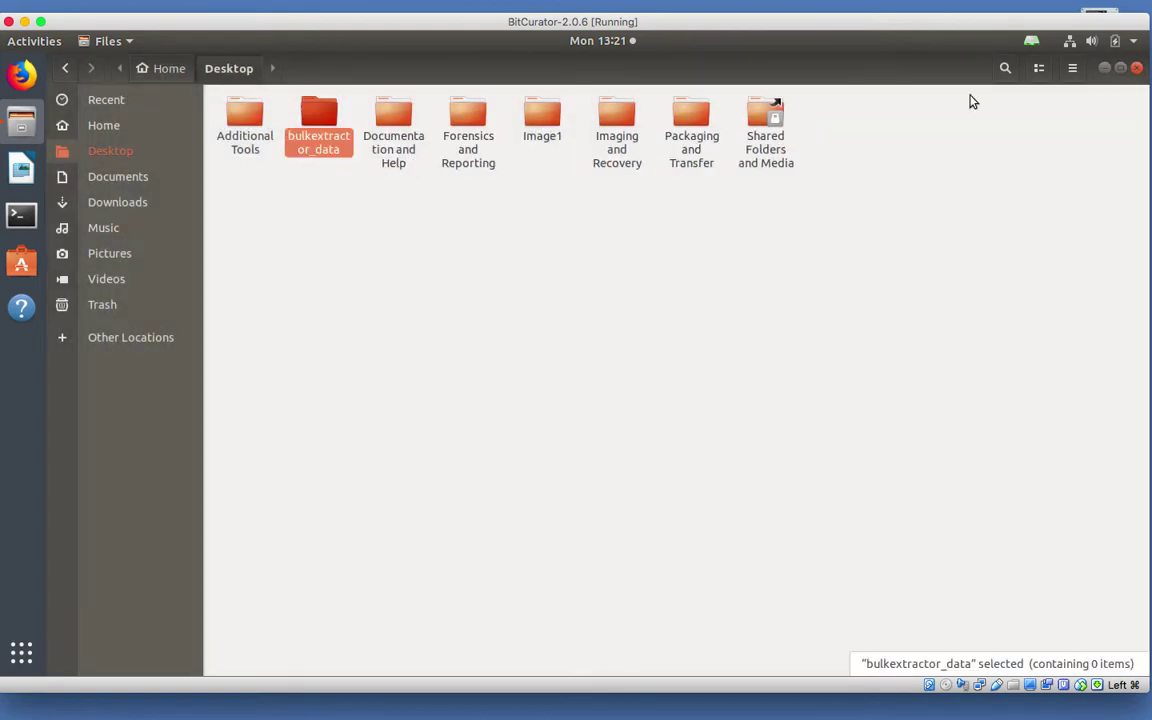
click(1136, 68)
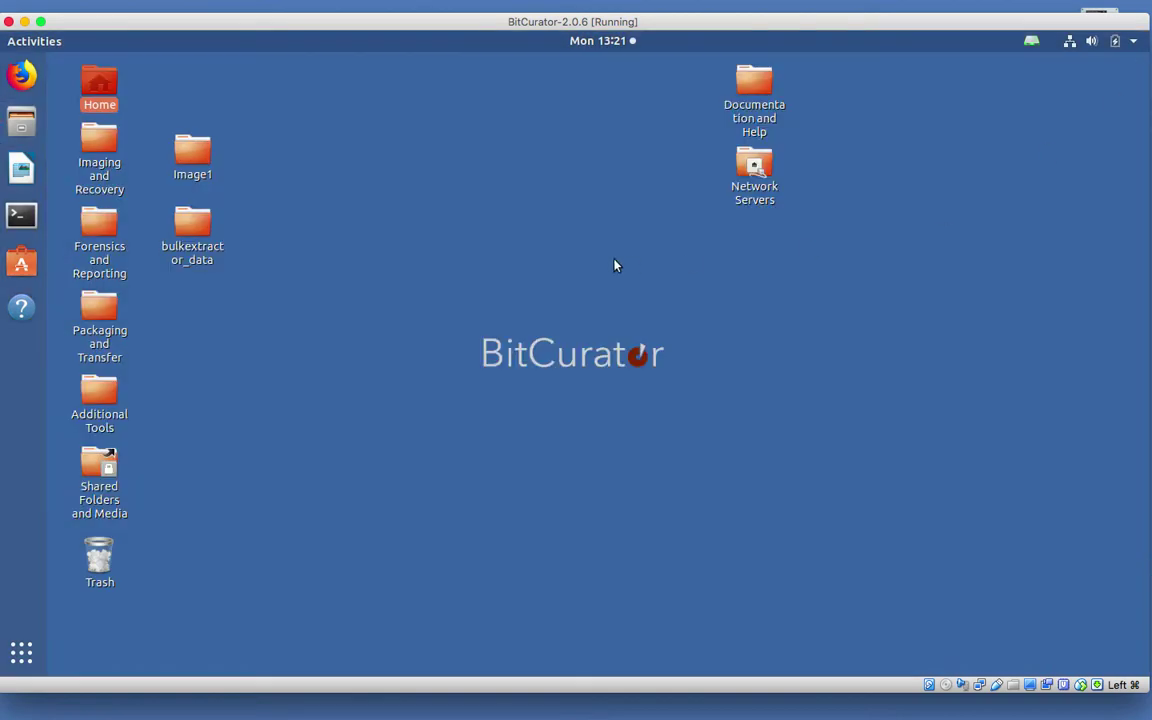
Open the Forensics and Reporting folder, dismiss the notification, and launch Bulk Extractor Viewer
click(104, 232)
double_click(104, 232)
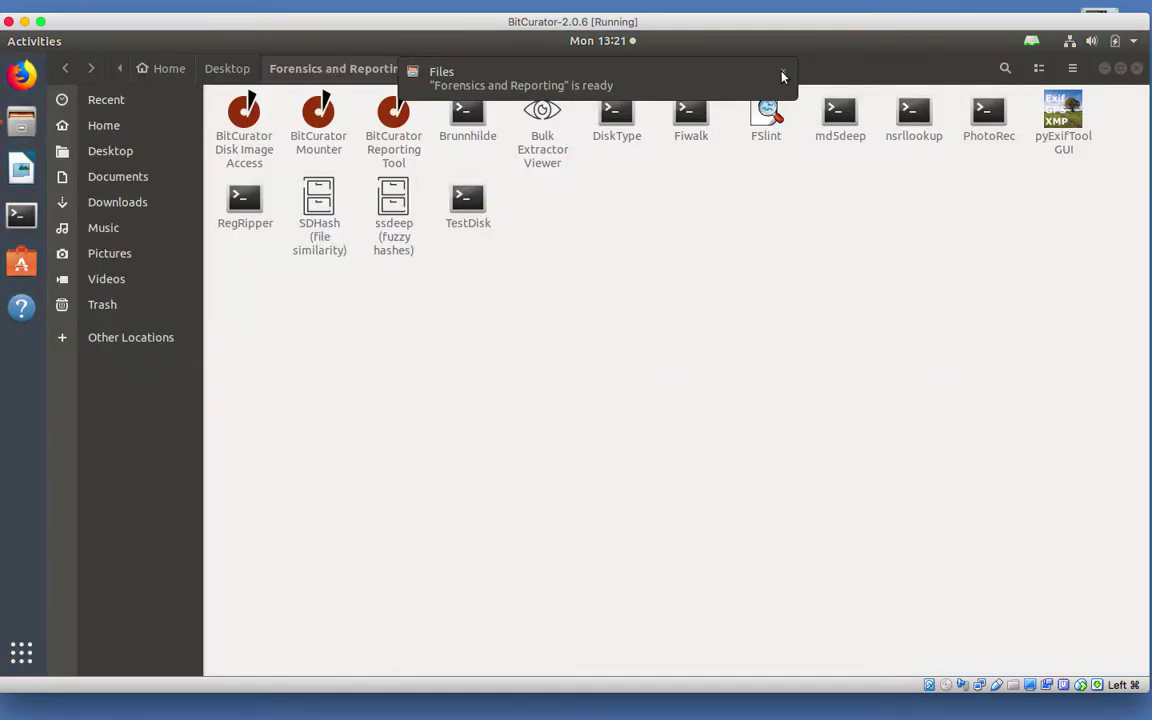
click(784, 75)
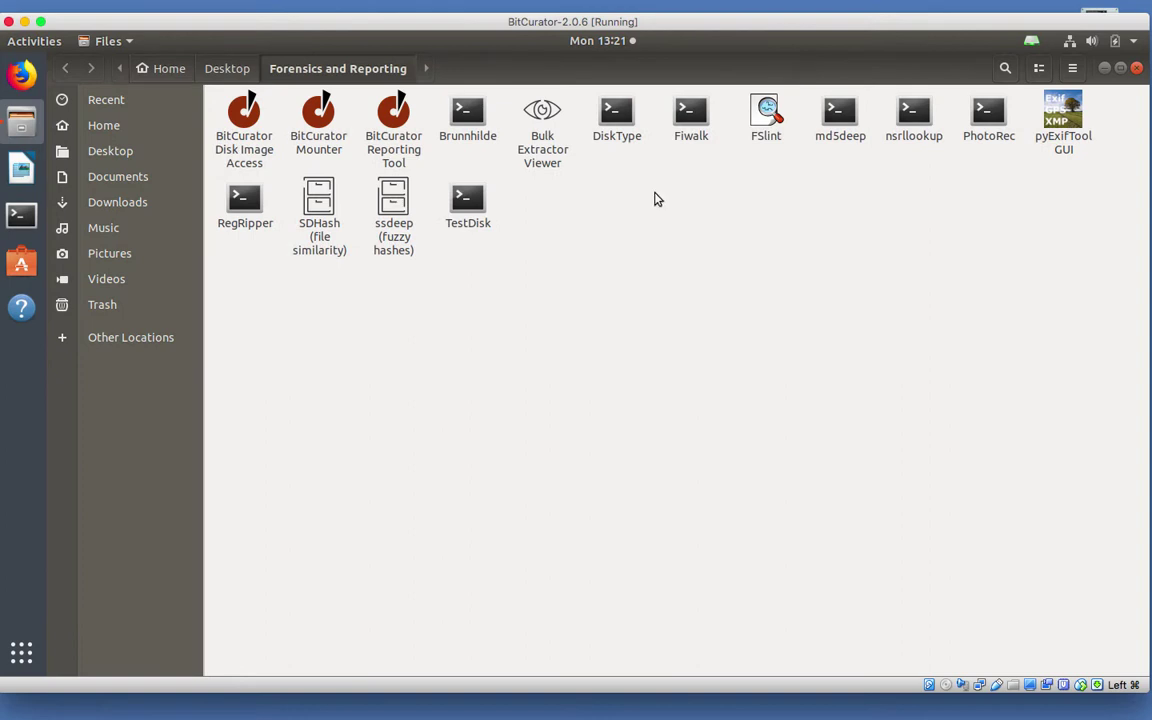
double_click(543, 140)
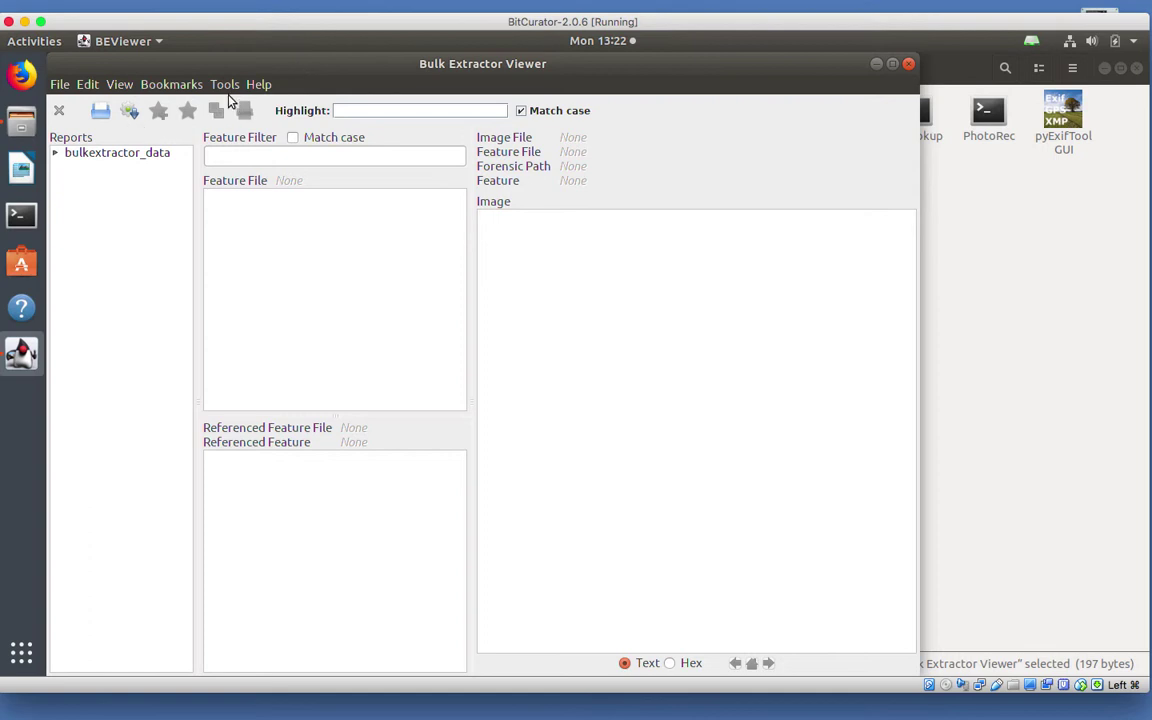
Start a bulk_extractor run via Tools with Desktop/Image1/Image1.E01 as the image file
click(225, 86)
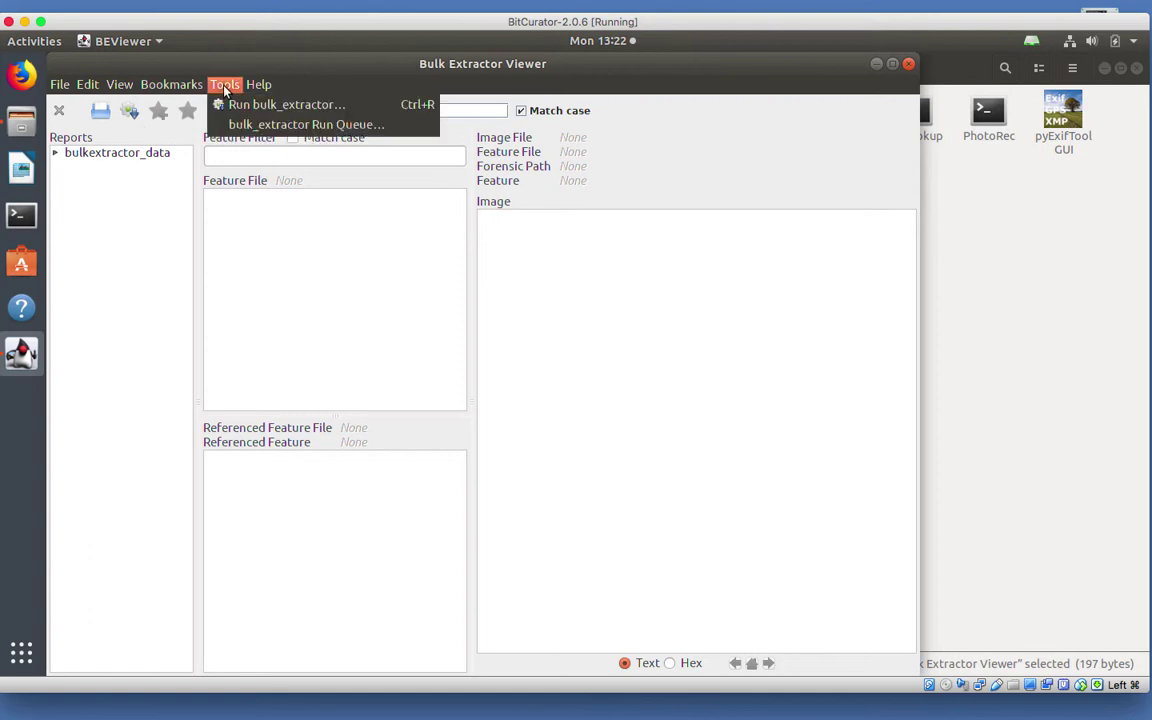
click(250, 106)
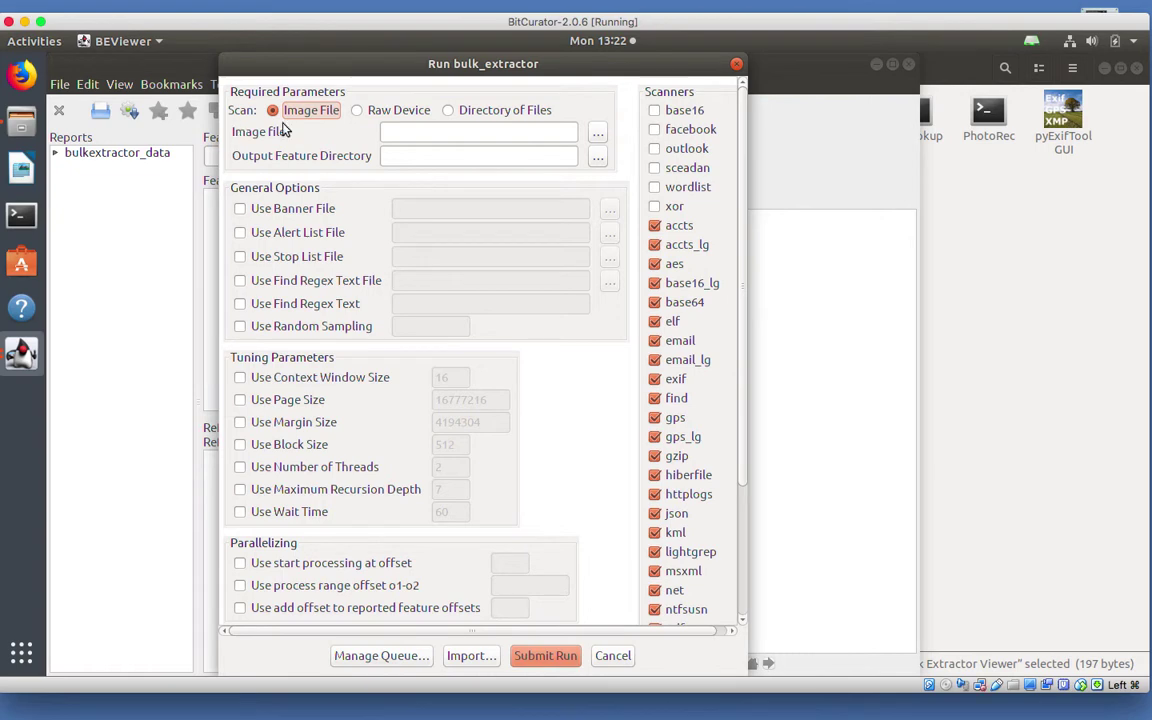
click(597, 138)
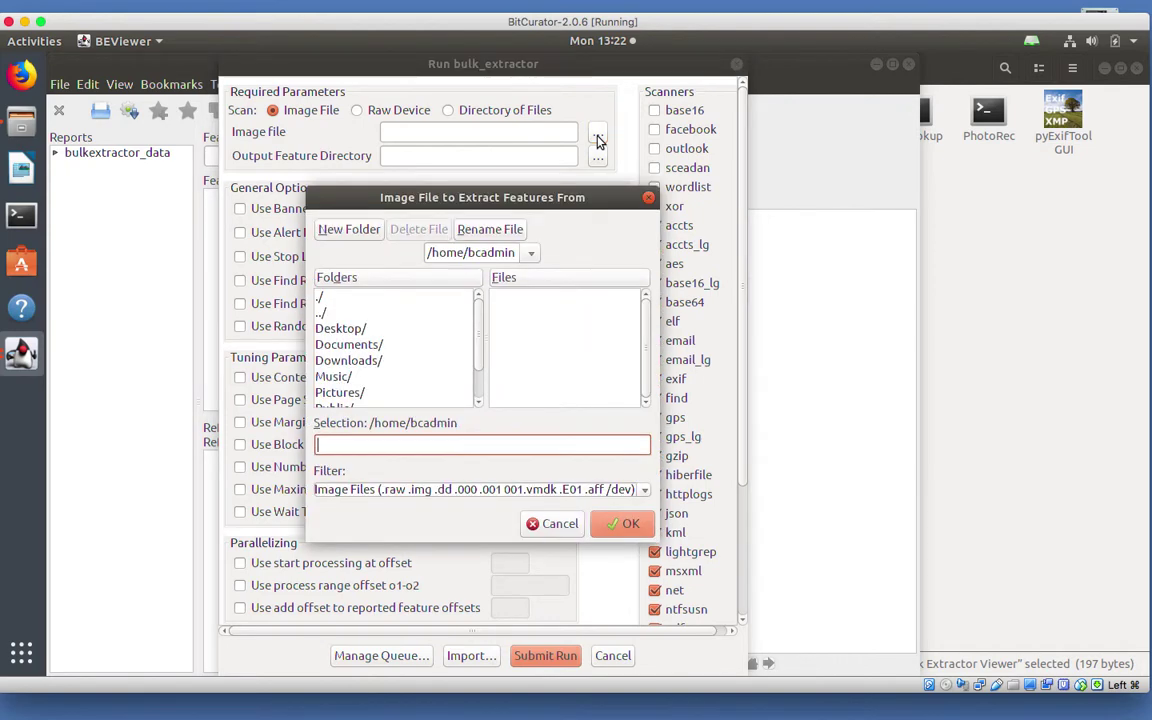
scroll(416, 357, down, 2)
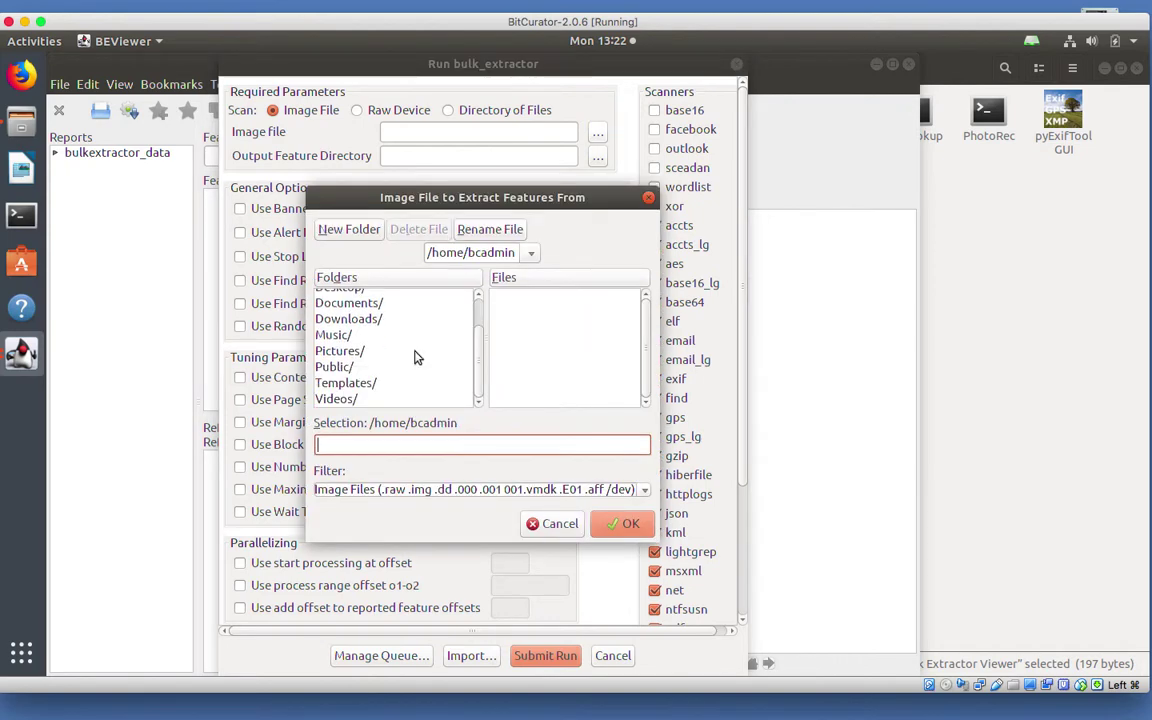
scroll(416, 357, up, 2)
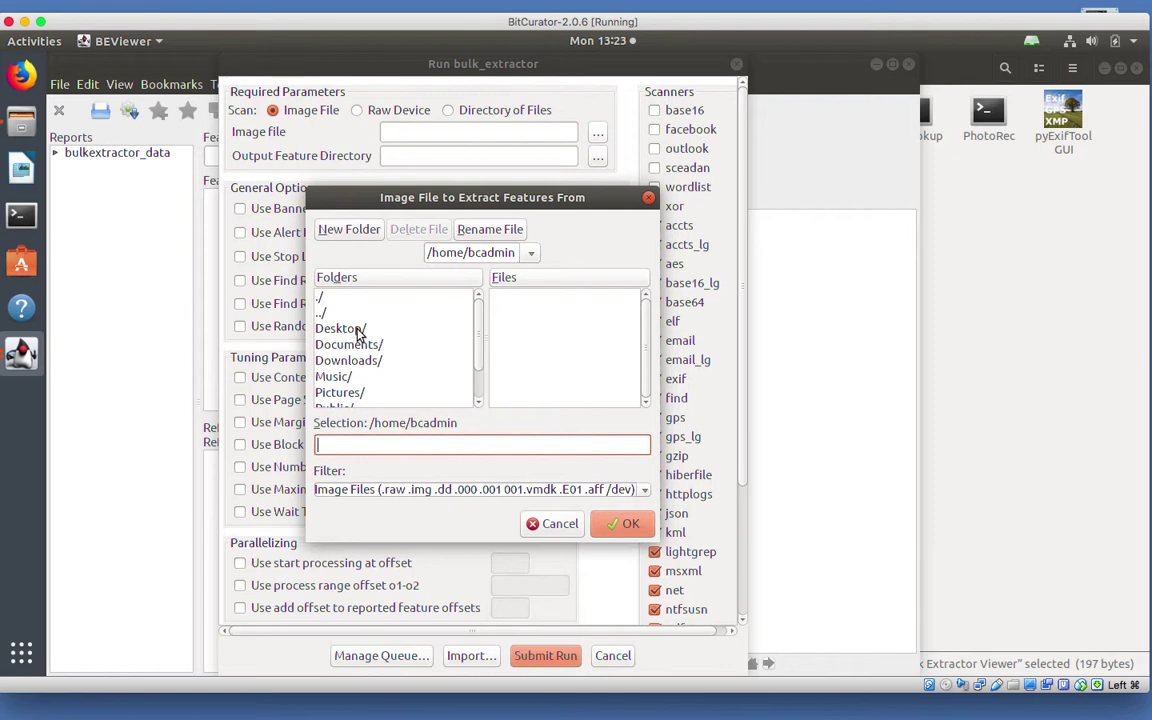
double_click(345, 329)
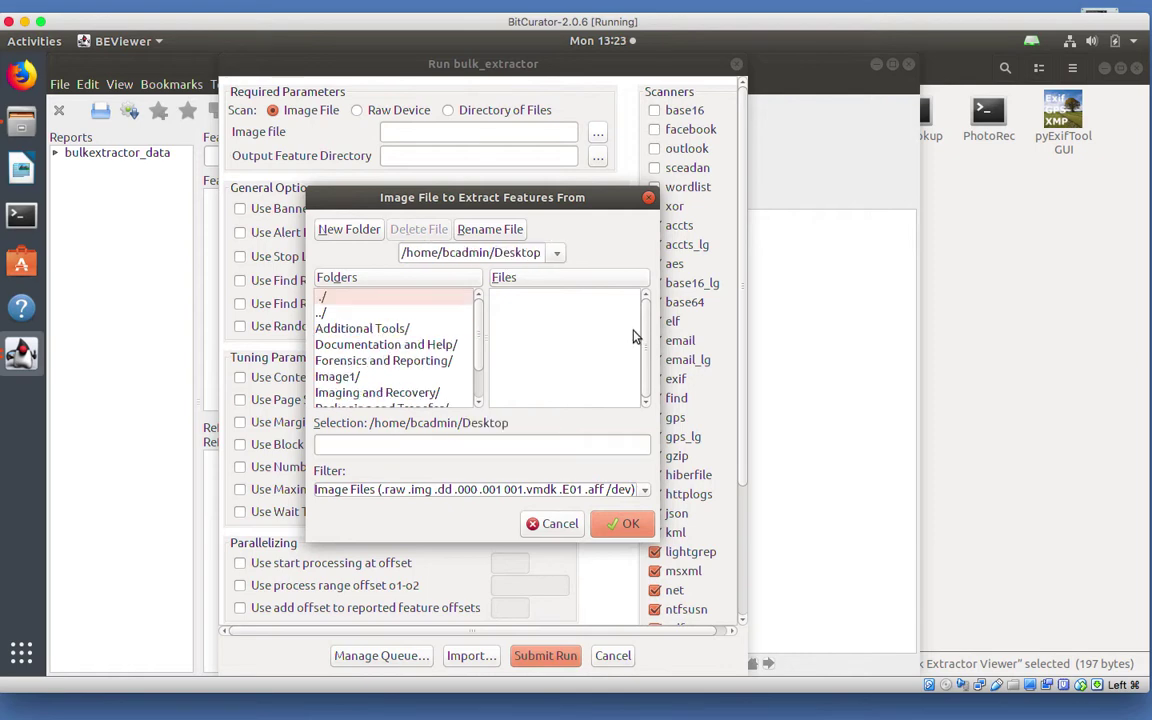
double_click(340, 377)
click(545, 302)
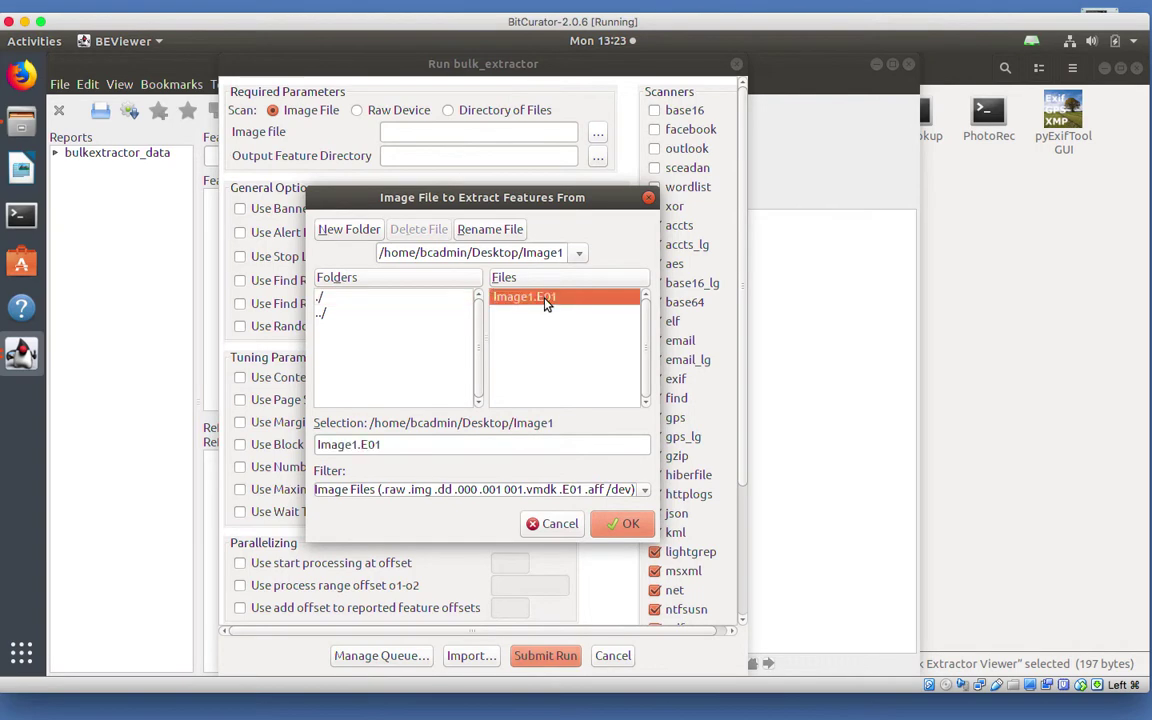
click(625, 525)
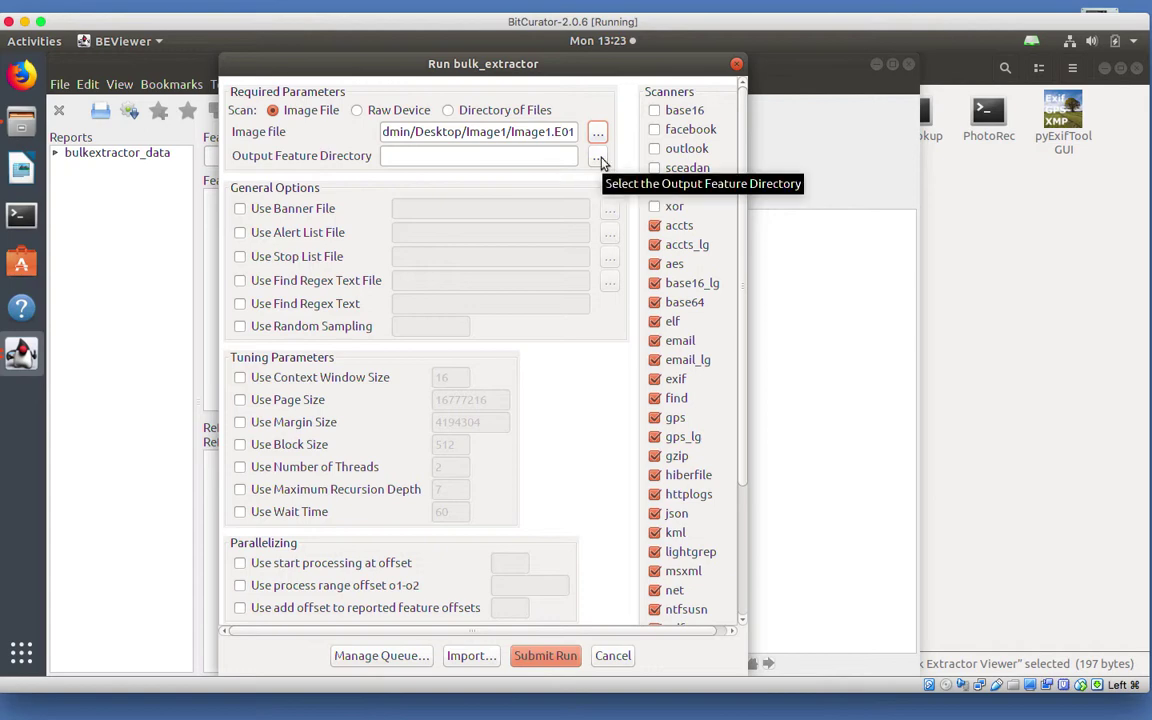
Browse the output feature directory dialog to the Desktop's bulkextractor_data folder
click(598, 159)
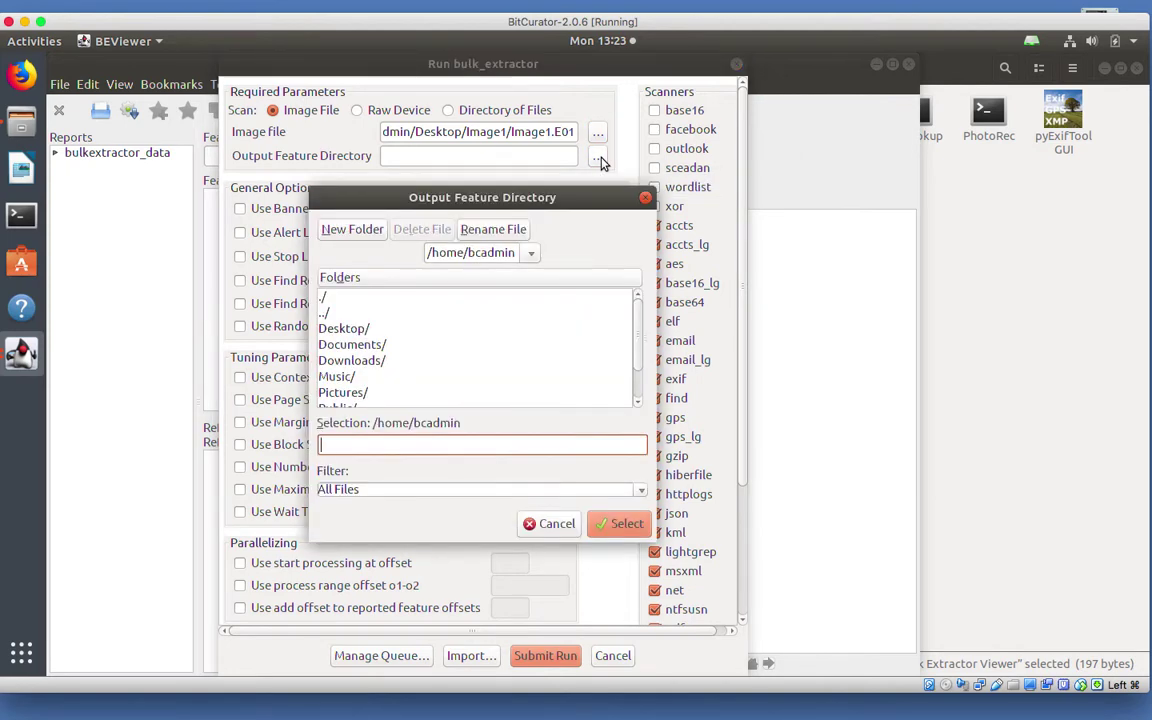
click(359, 334)
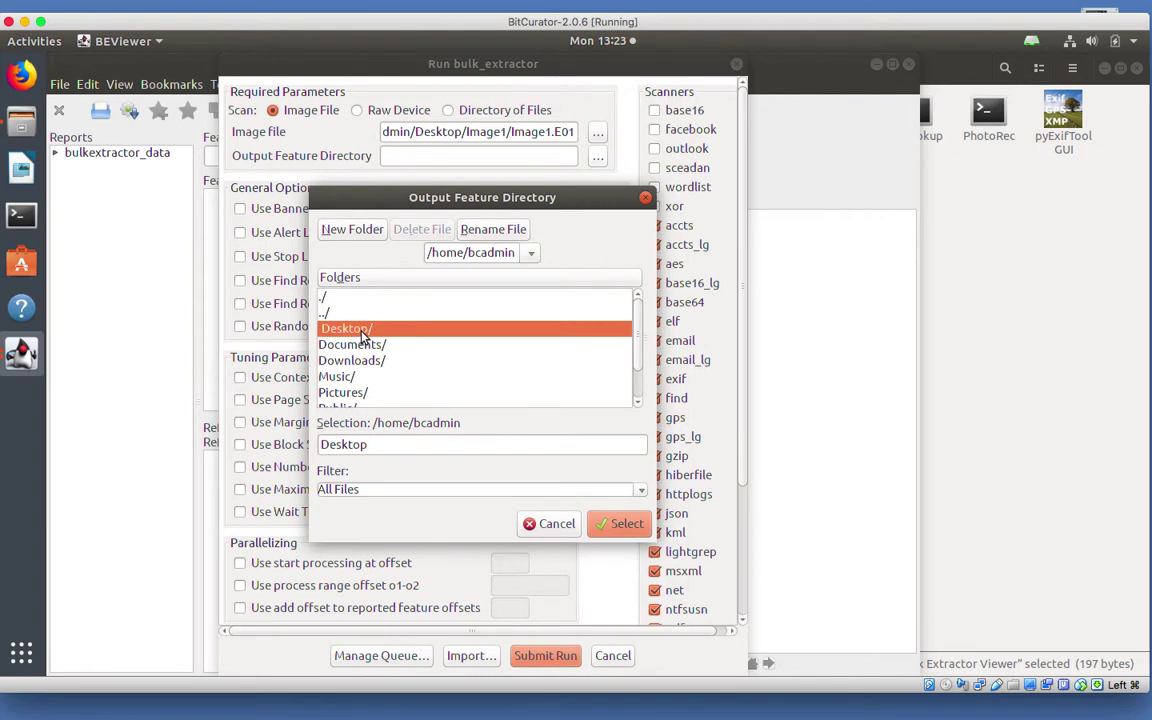
double_click(362, 334)
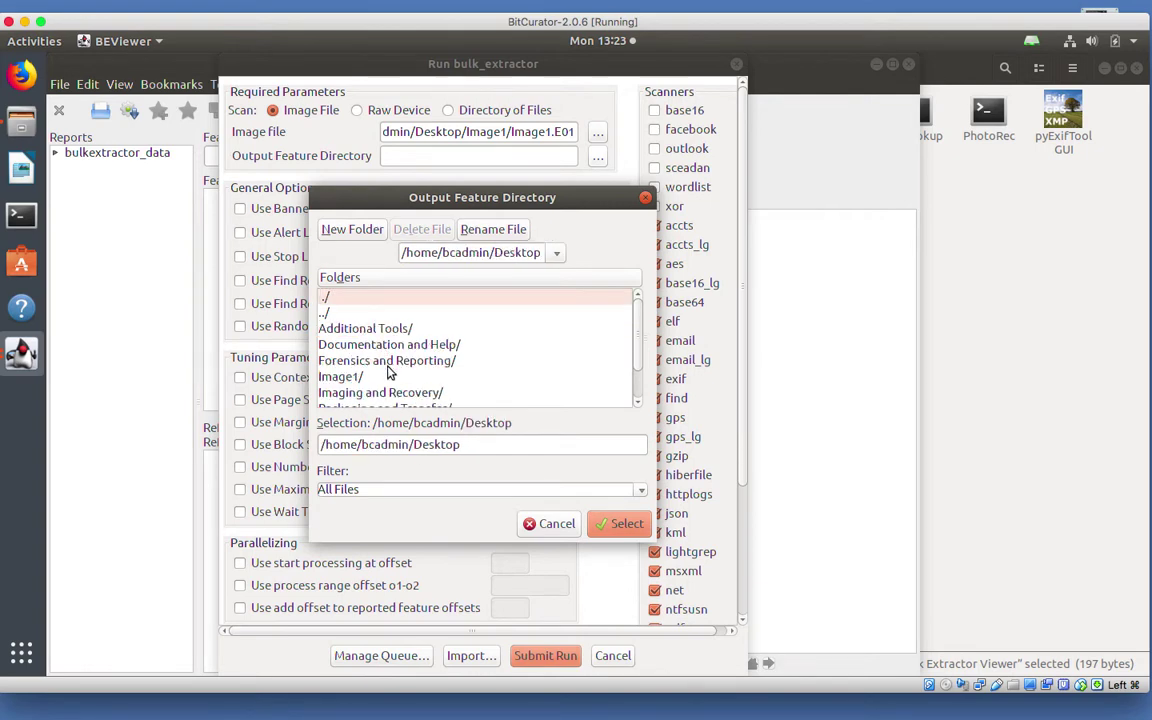
scroll(352, 340, down, 2)
click(380, 400)
double_click(380, 400)
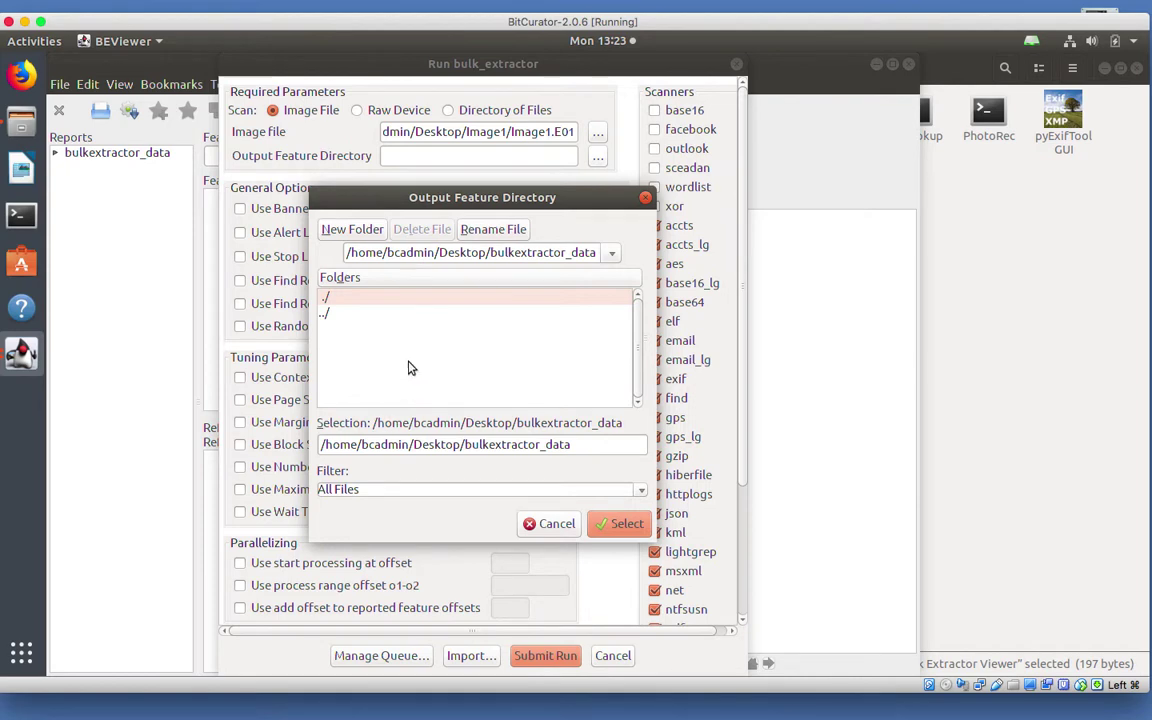
click(363, 312)
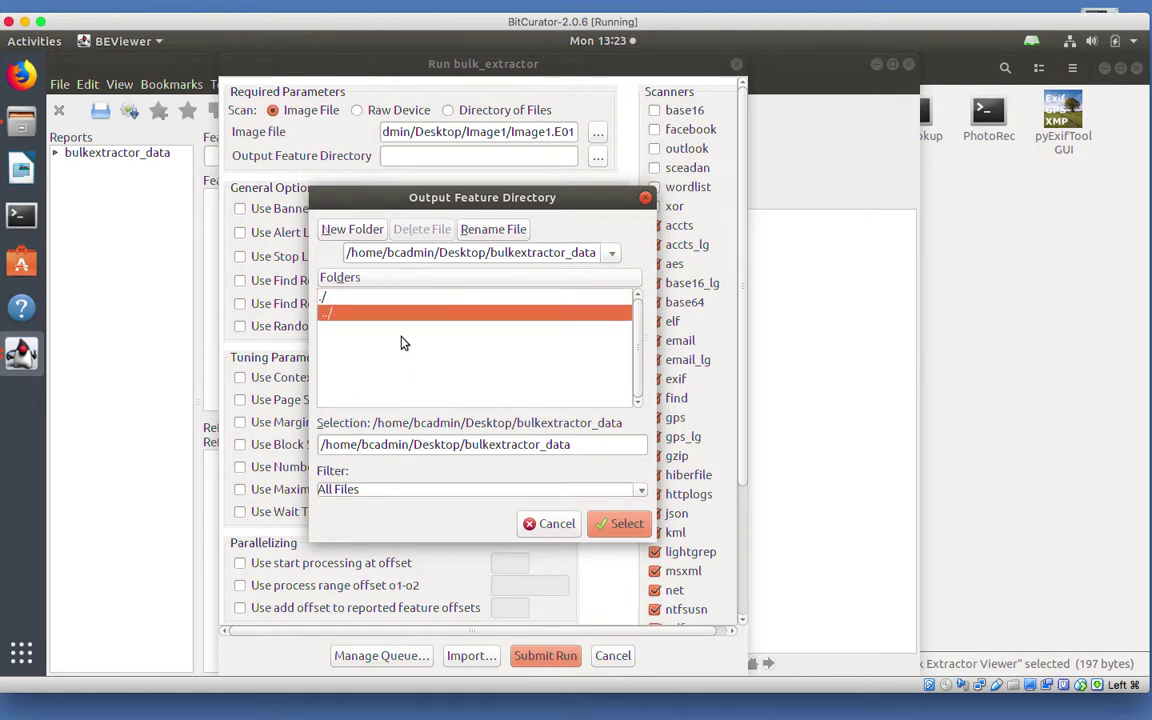
click(363, 298)
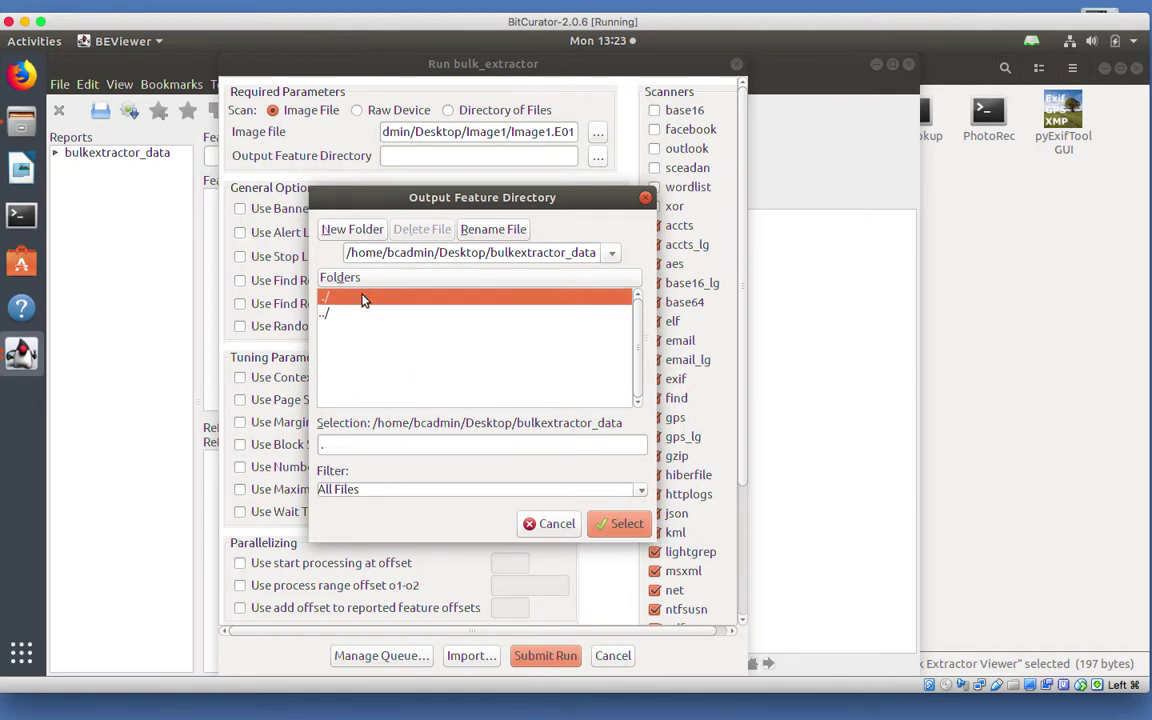
Create a be_data folder there and select it as the output feature directory
click(356, 232)
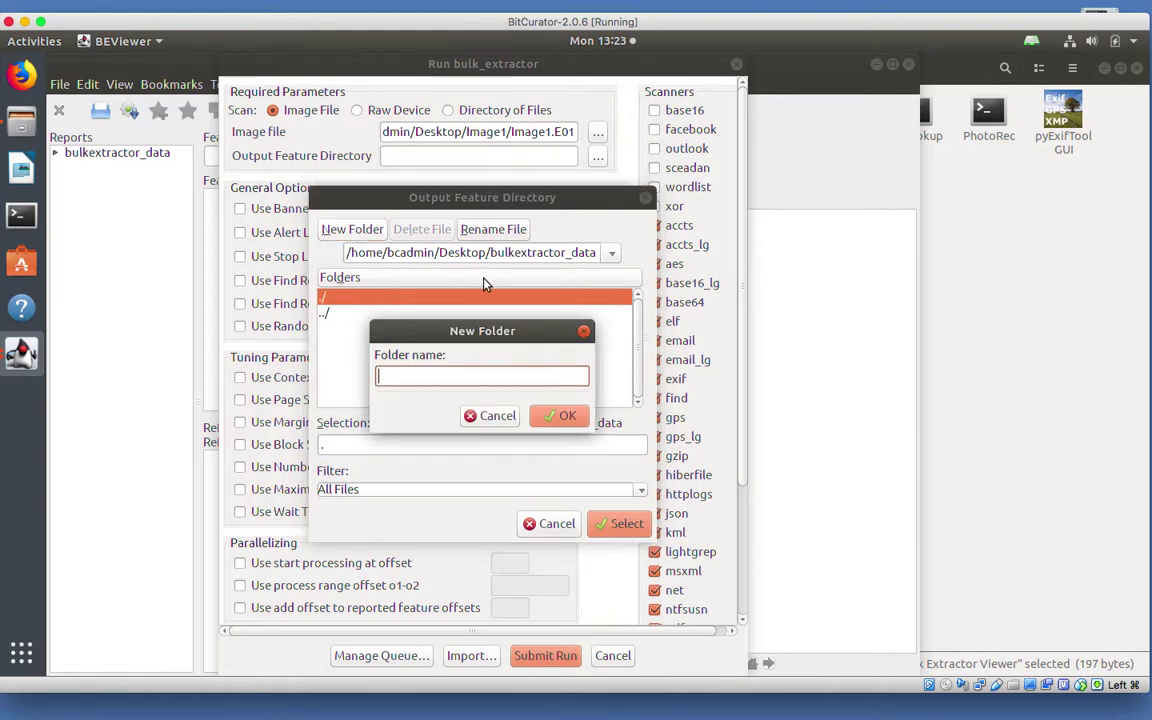
text(be_data)
key(Return)
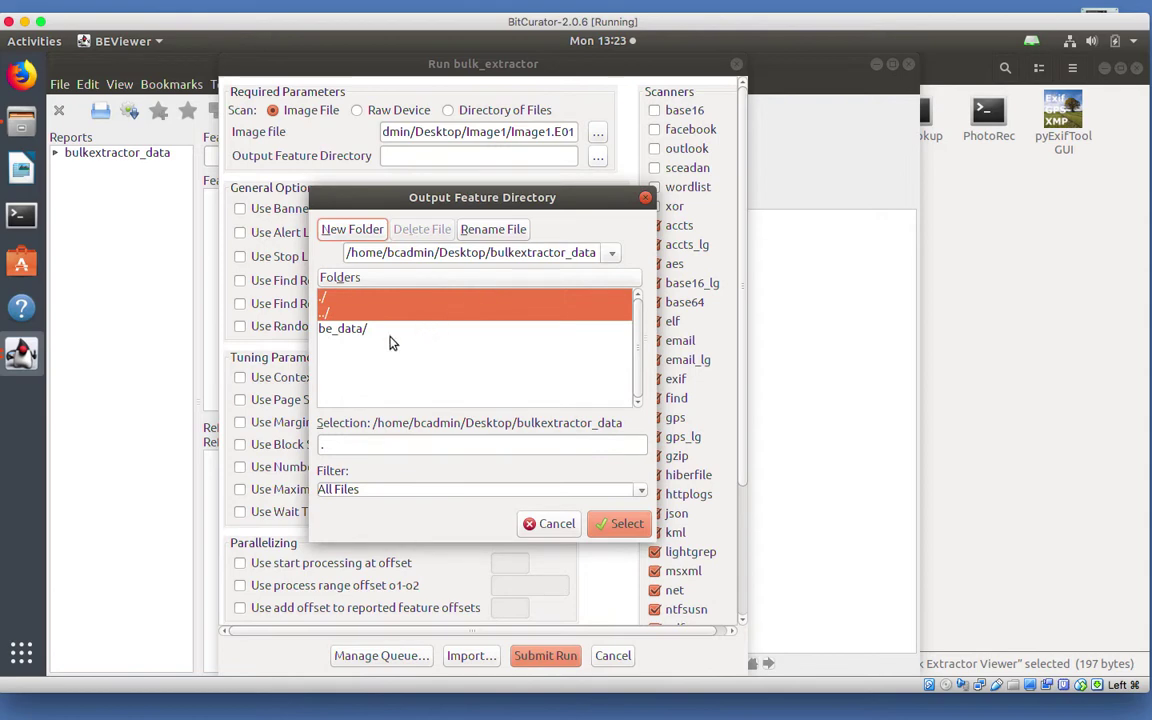
double_click(362, 330)
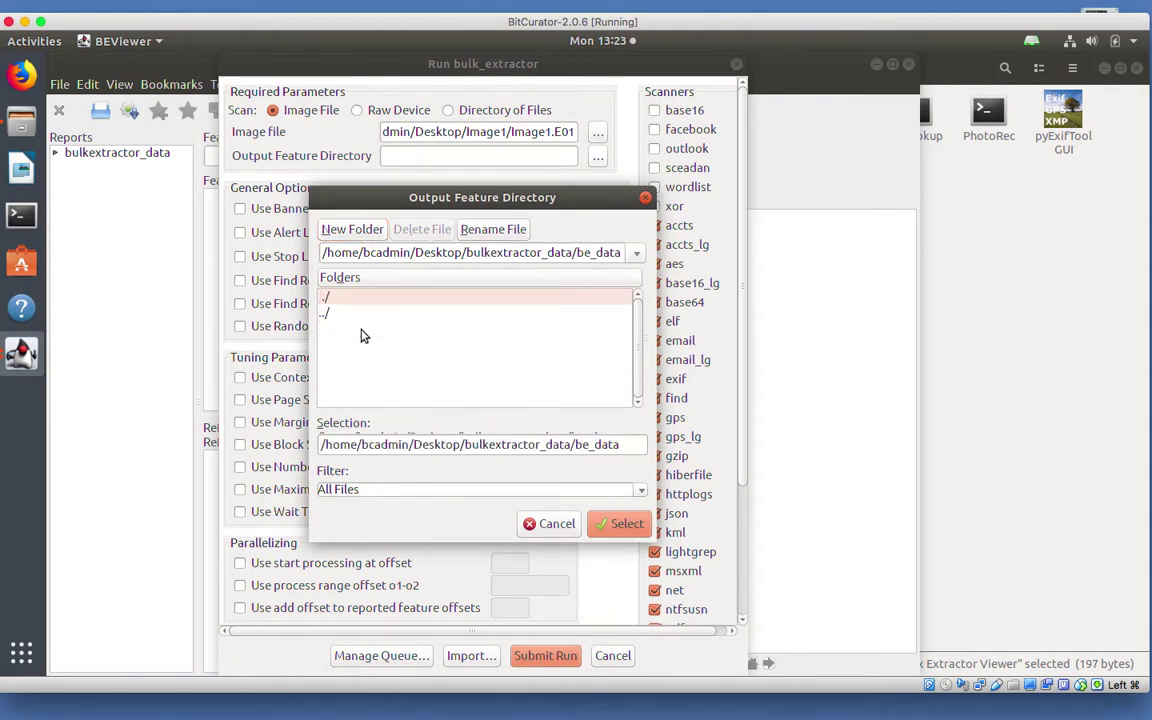
click(627, 525)
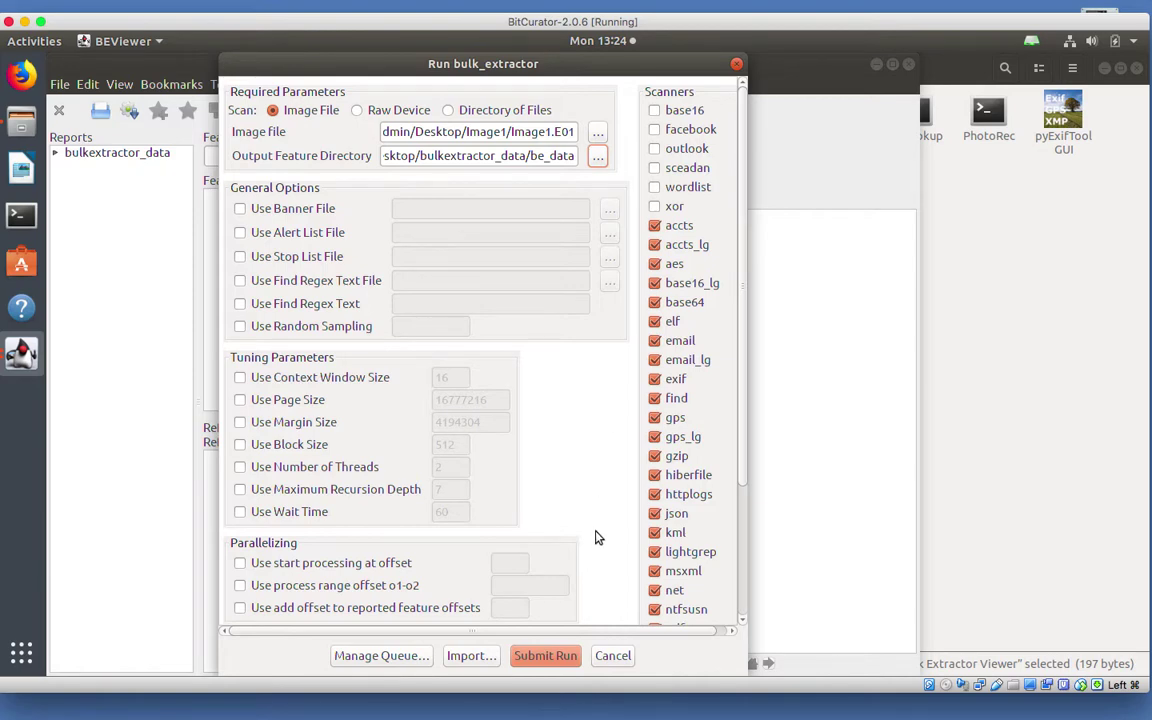
Submit the Image1.E01 scan, let it finish, and close the scan window
click(560, 662)
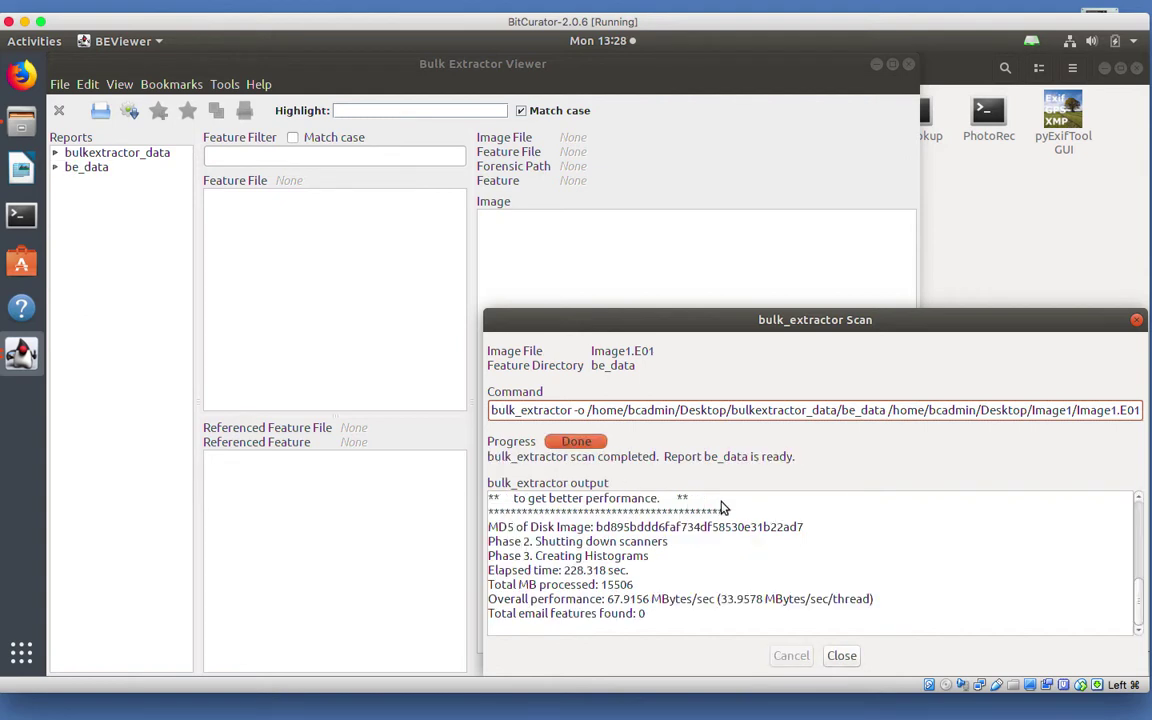
click(1137, 322)
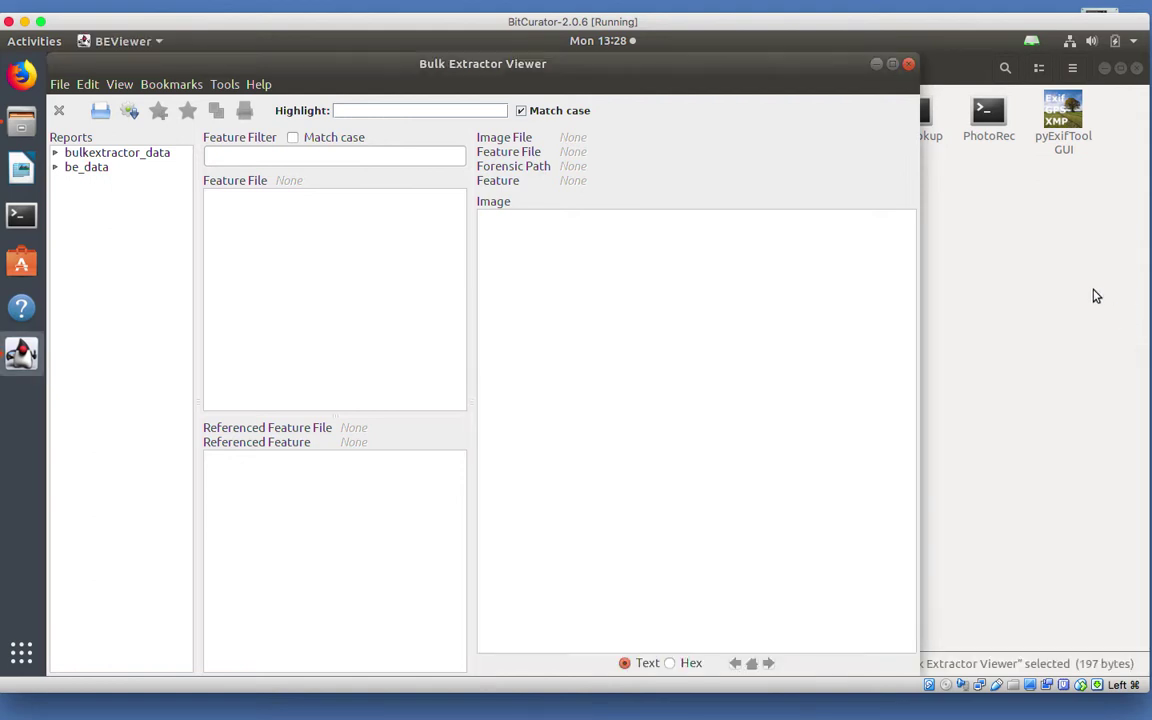
Close Bulk Extractor Viewer and Files, then open bulkextractor_data/be_data to see the scan output
click(909, 64)
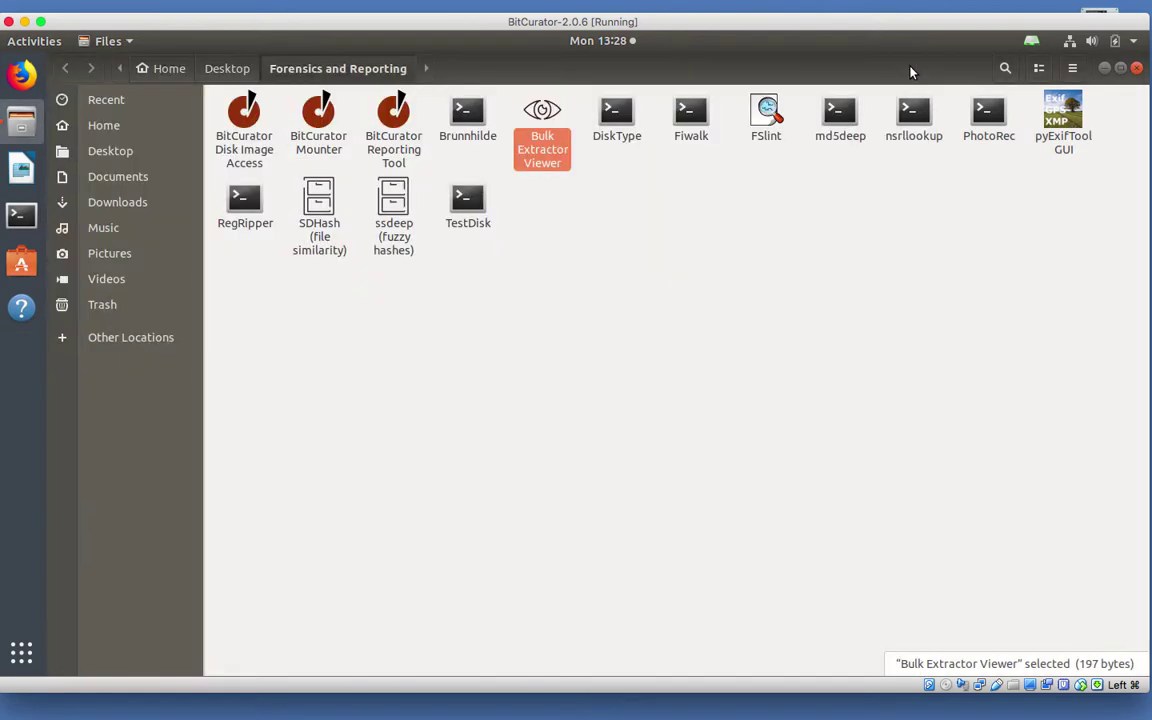
click(1136, 69)
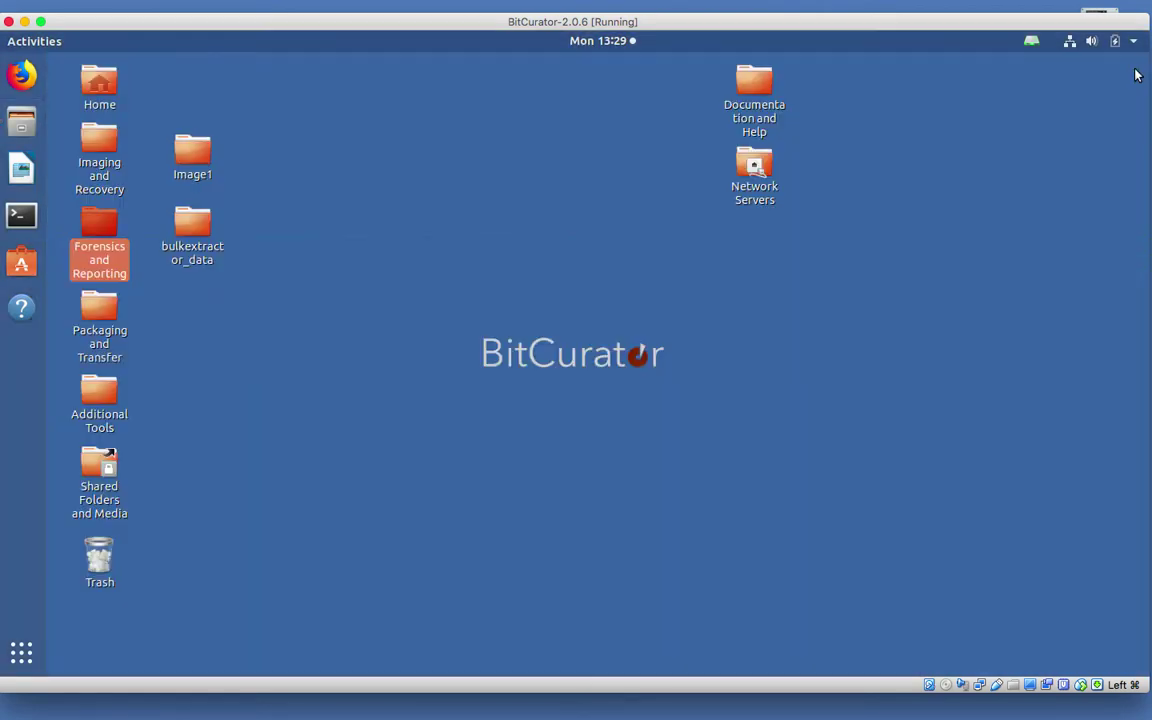
double_click(195, 235)
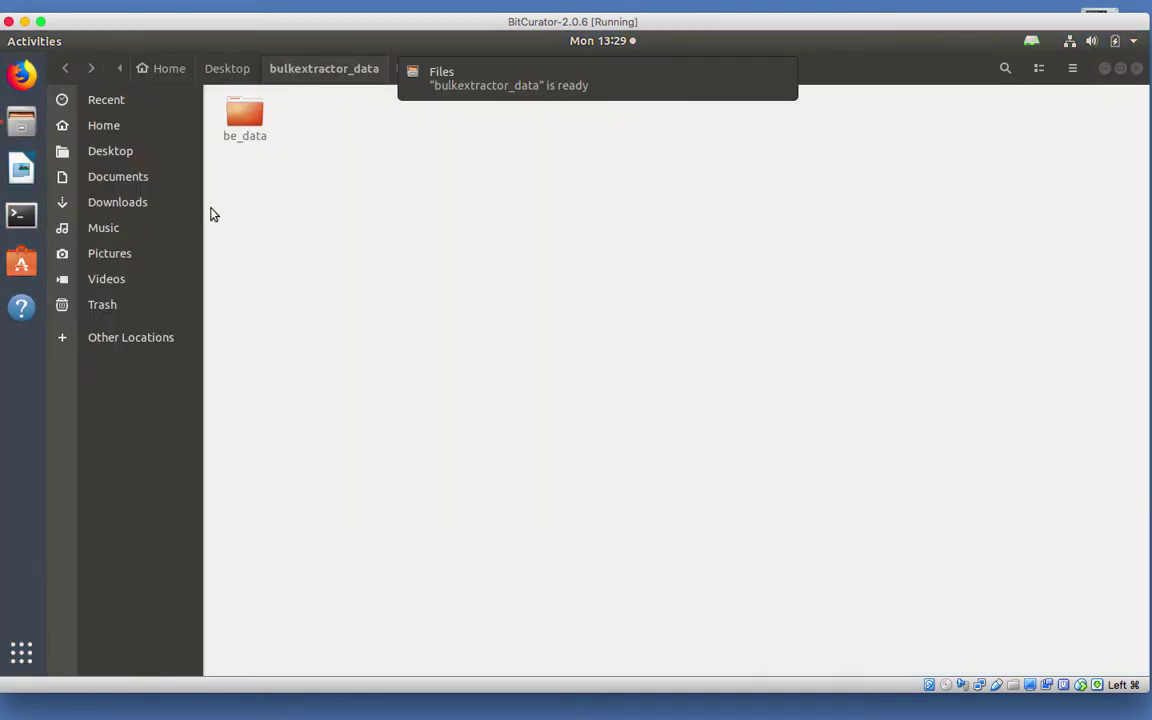
click(781, 74)
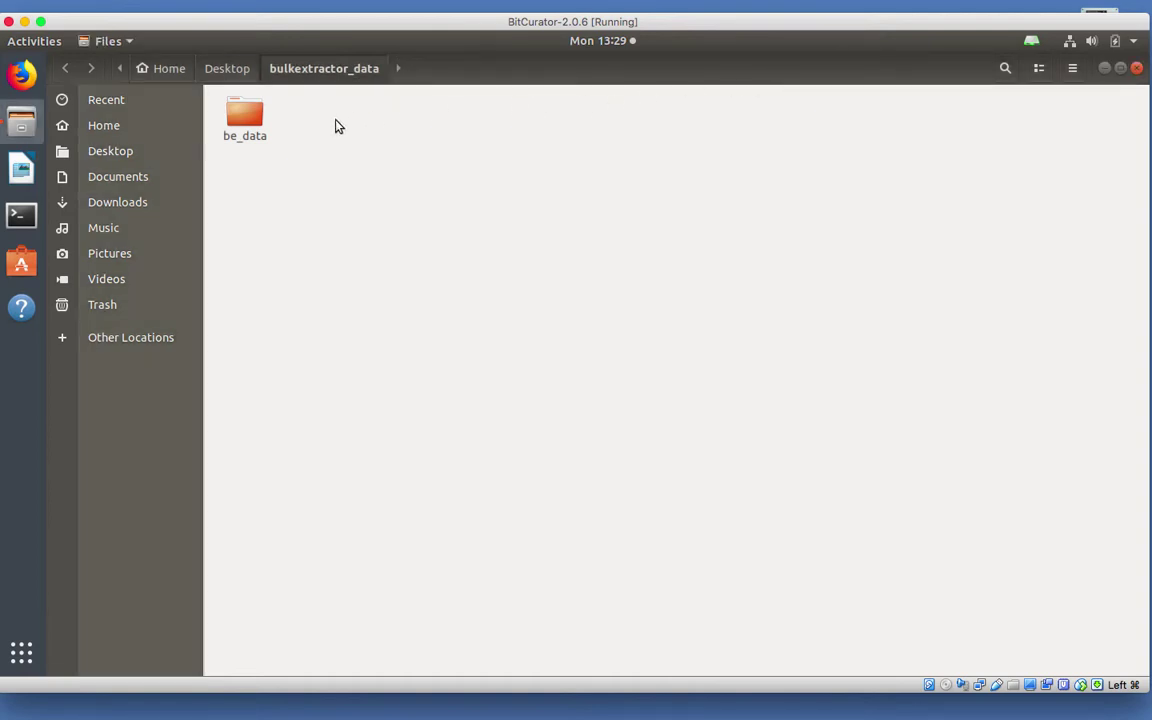
double_click(252, 116)
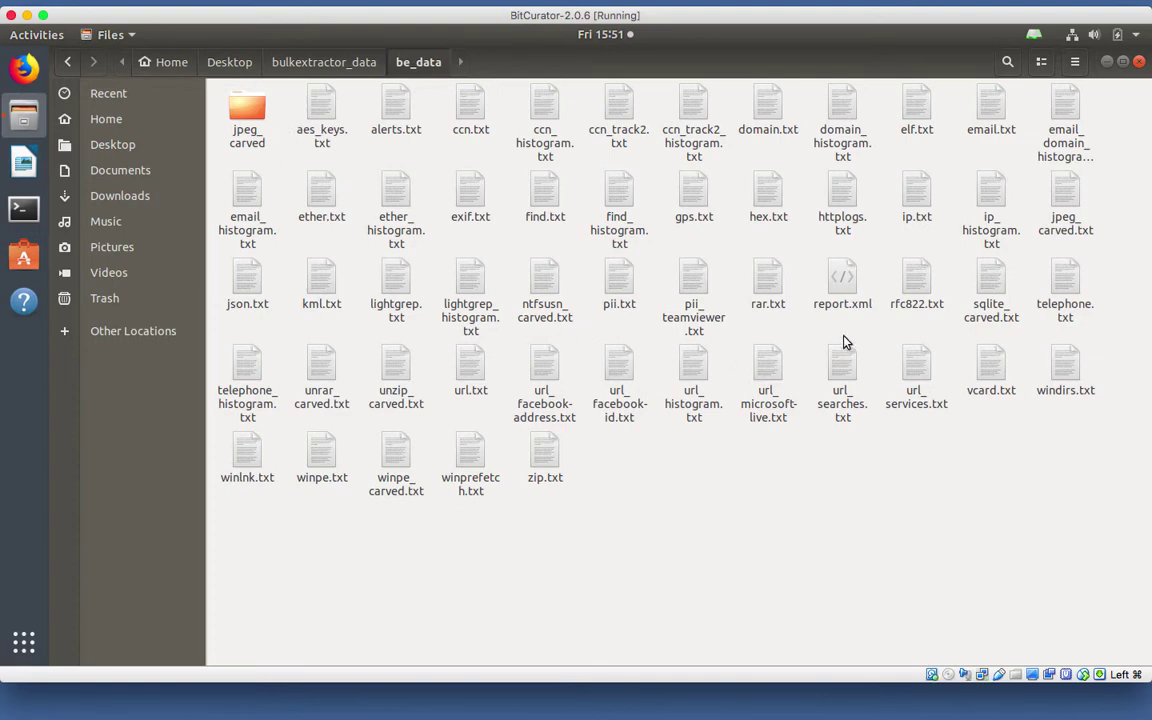
double_click(843, 275)
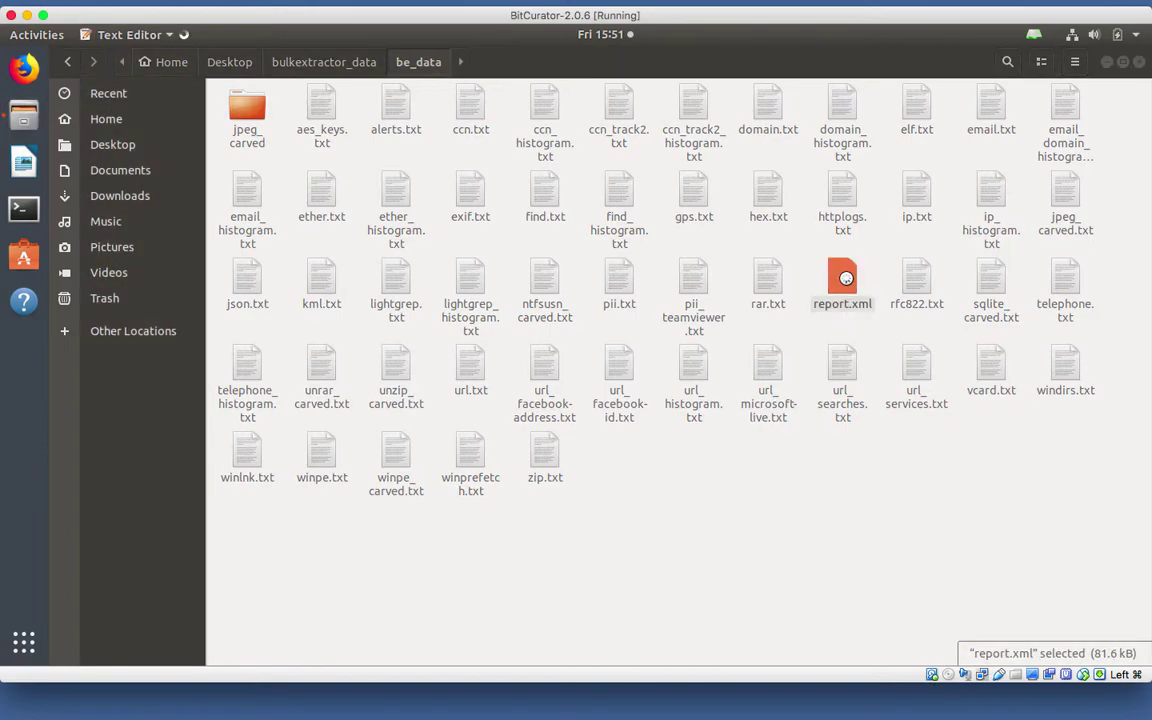
scroll(563, 306, up, 5)
scroll(563, 306, up, 3)
scroll(563, 306, up, 2)
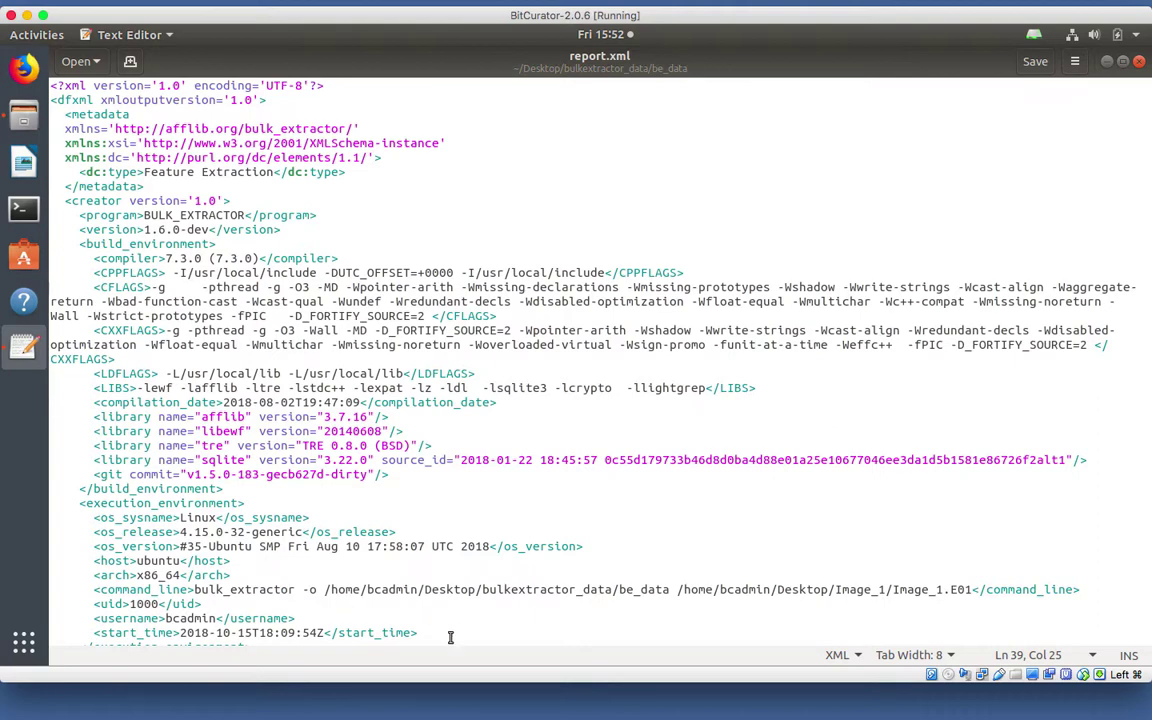
scroll(488, 595, down, 4)
scroll(488, 595, down, 3)
scroll(488, 595, down, 5)
scroll(488, 595, down, 3)
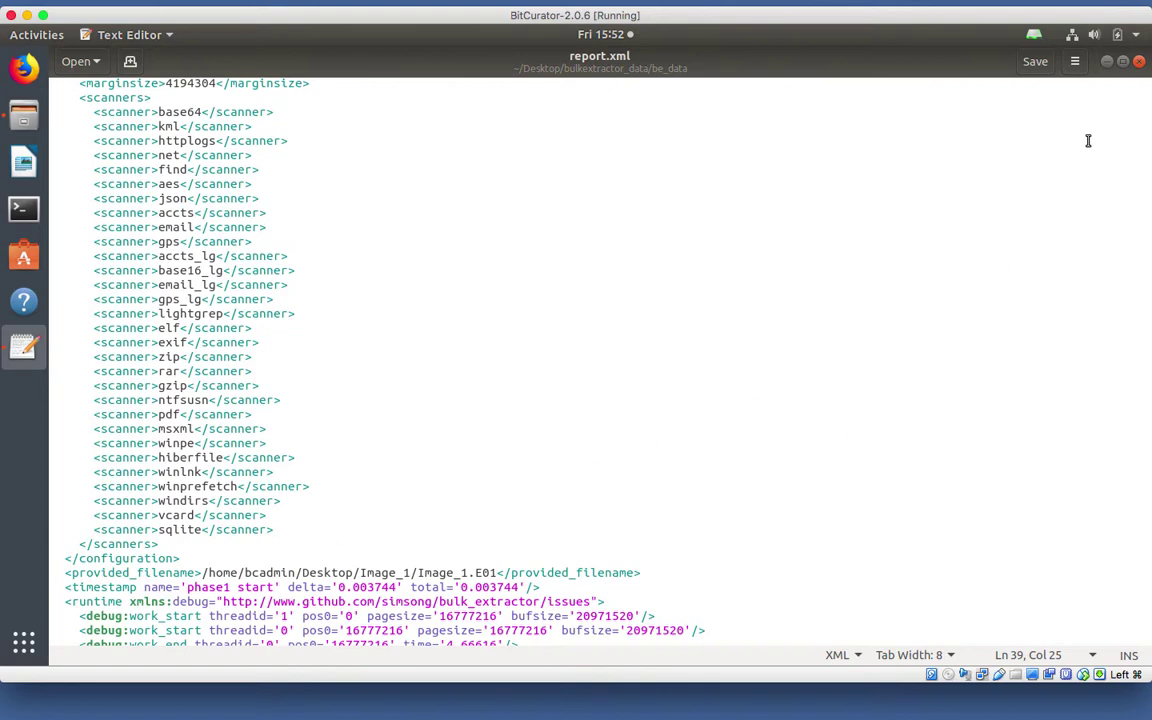
click(1140, 62)
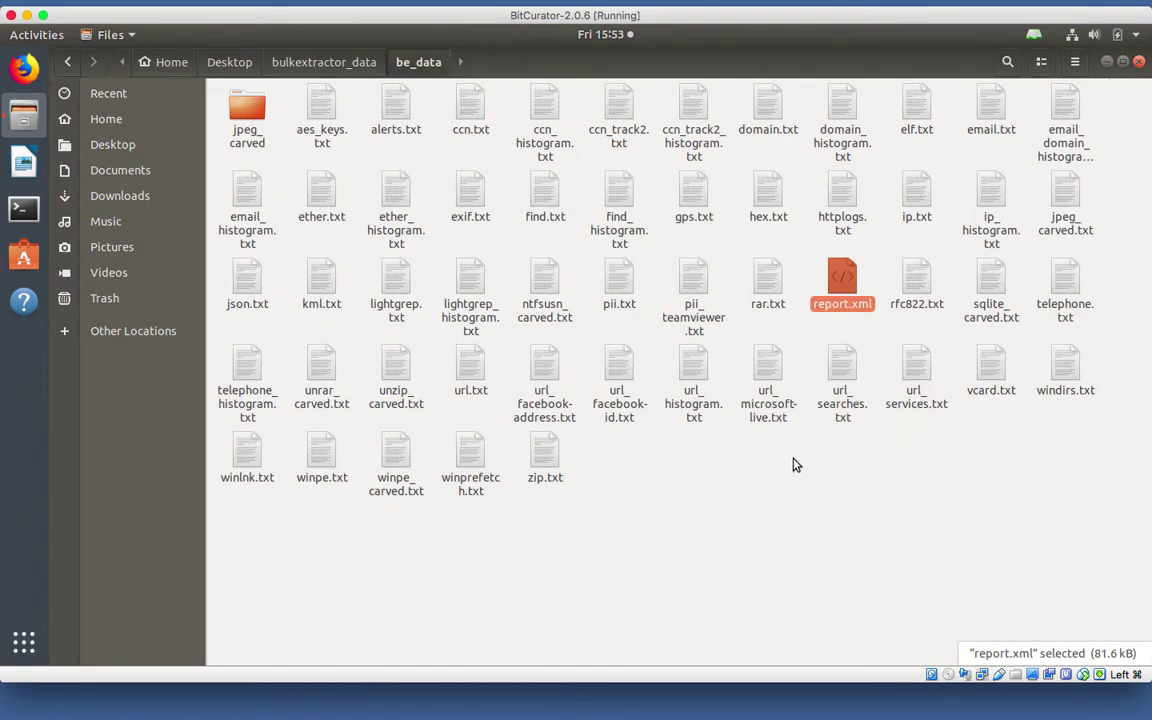
double_click(247, 110)
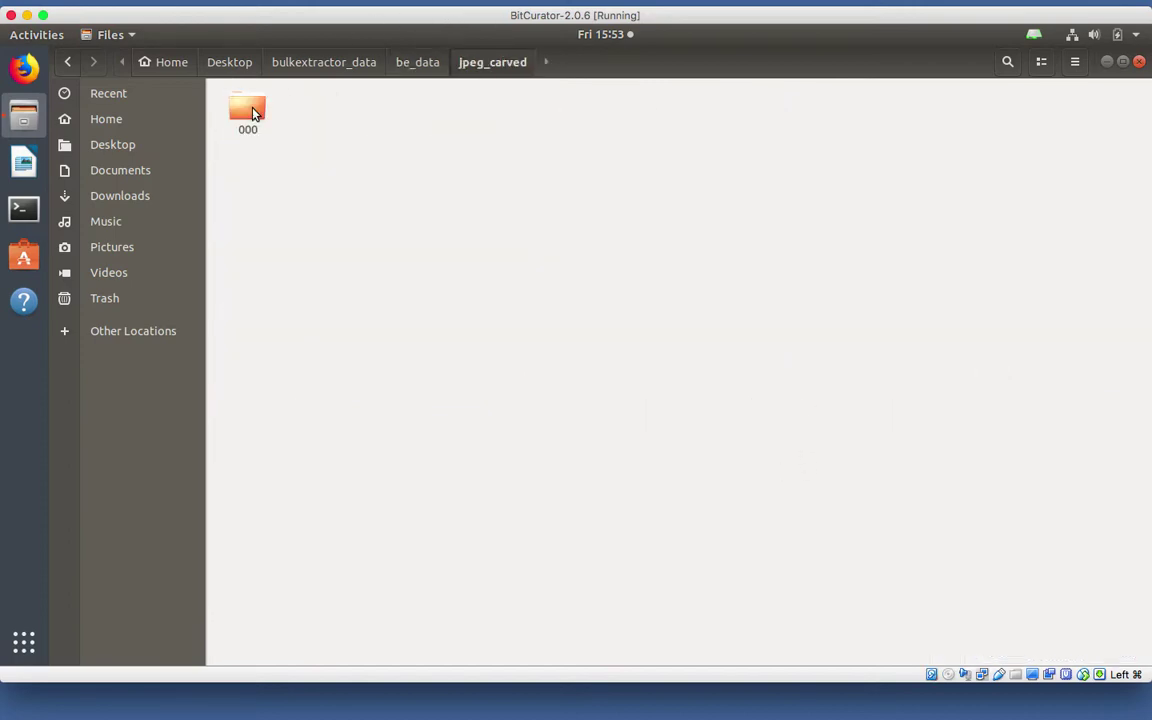
double_click(249, 110)
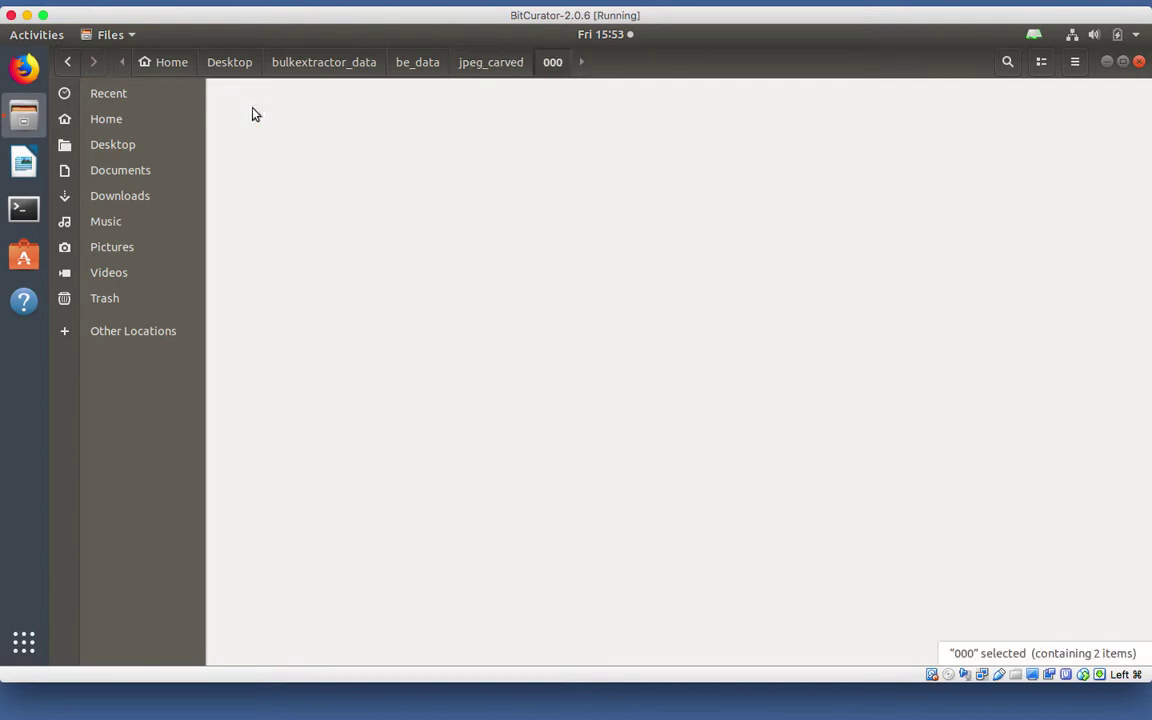
click(70, 63)
click(70, 63)
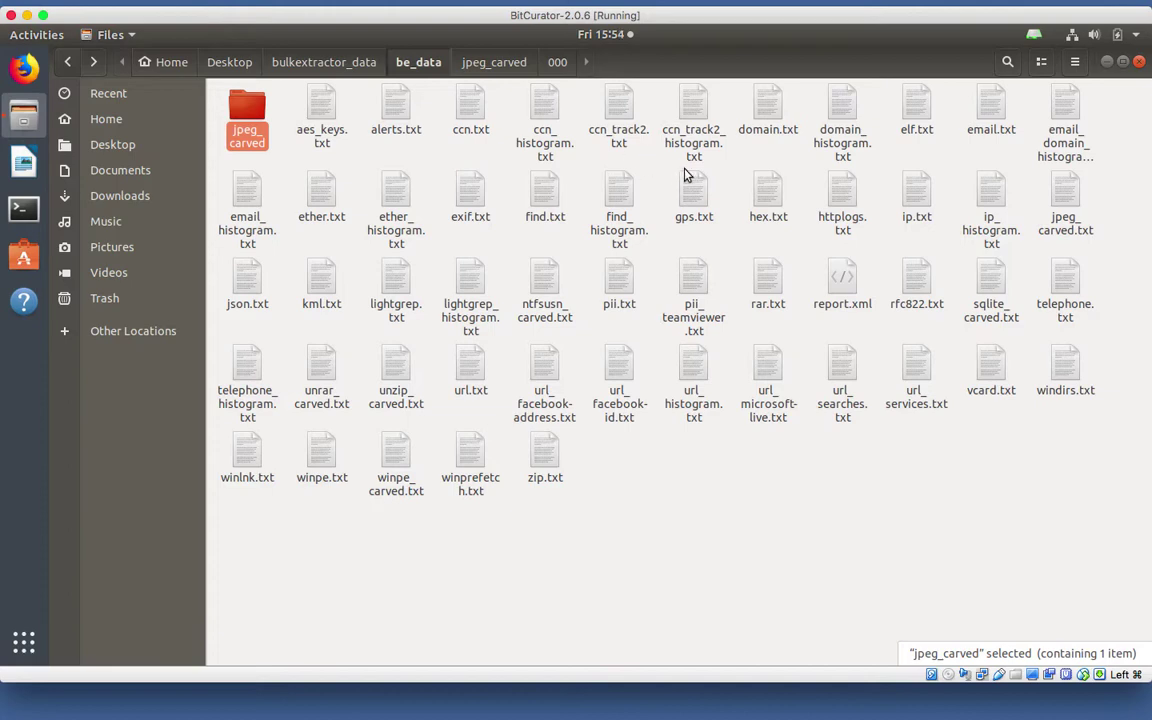
double_click(463, 112)
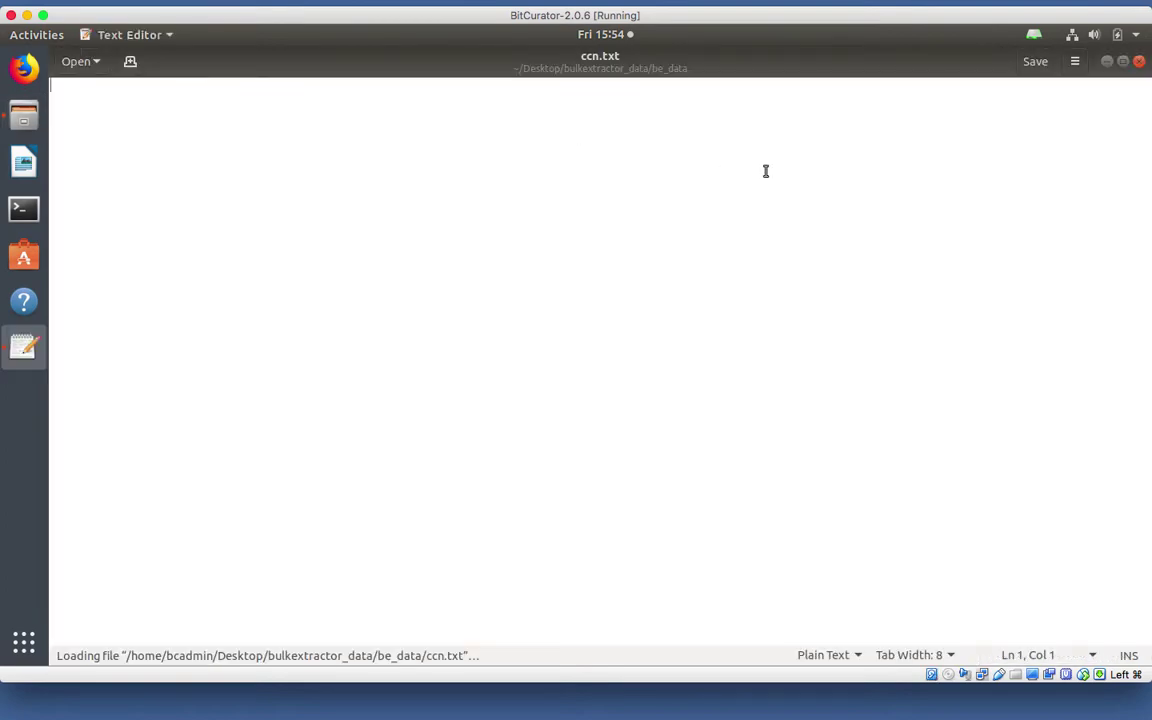
click(1139, 63)
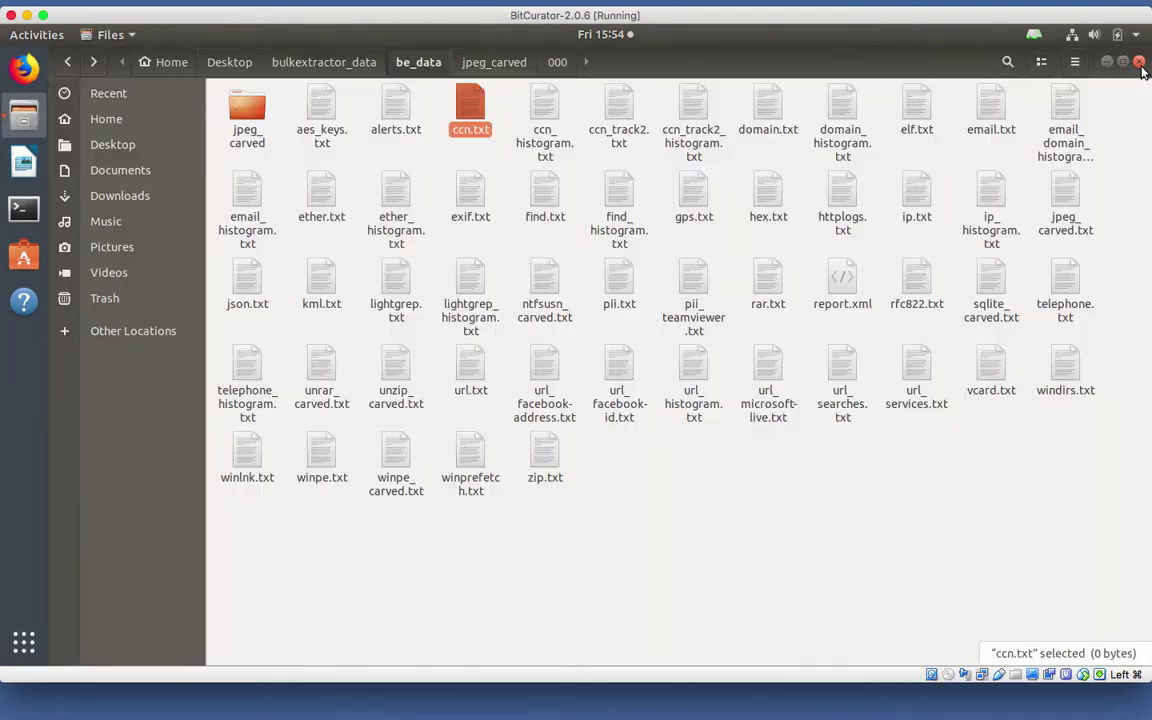